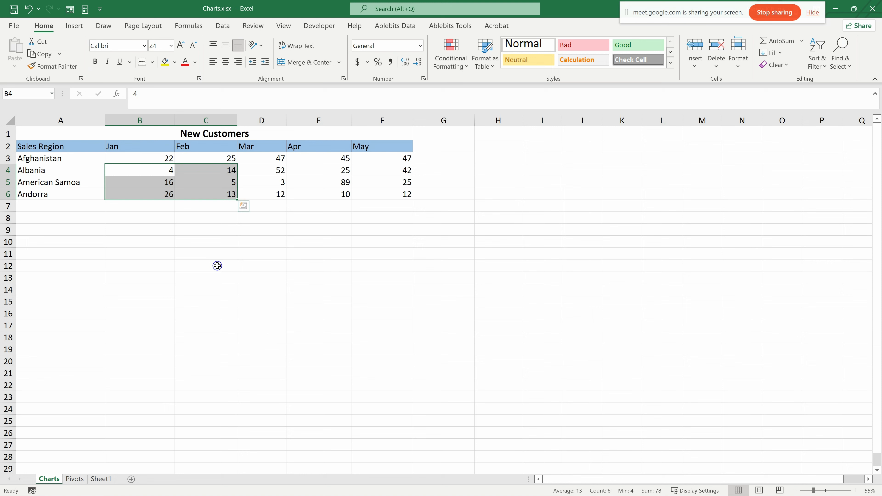
- Copy the Jan and Feb figures in B4:C6 and preview the different paste options at H3 without pasting
key(ctrl+c)
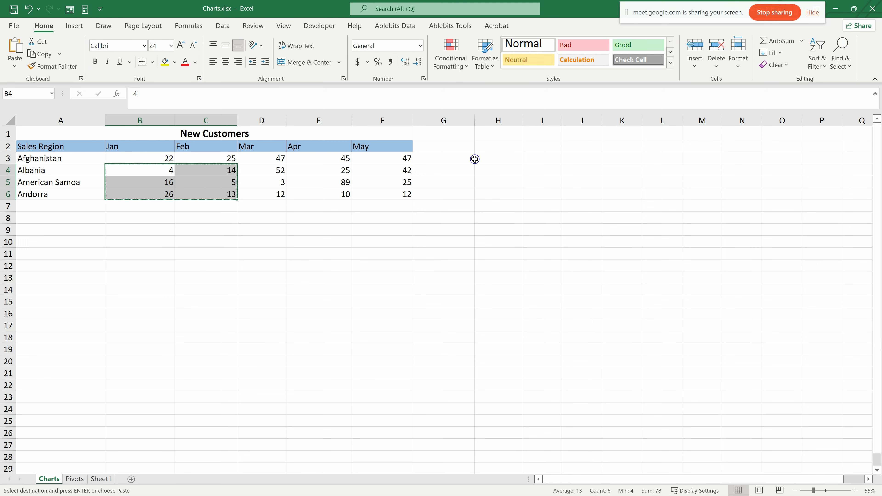
right_click(482, 158)
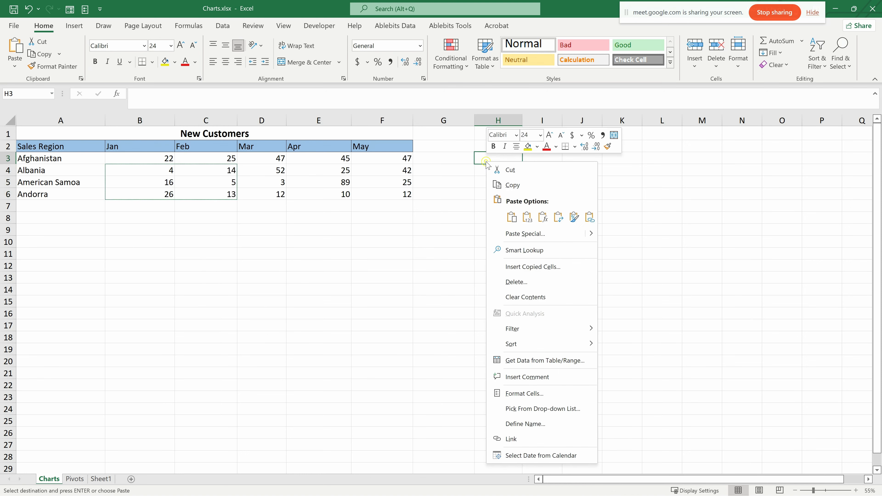
click(533, 224)
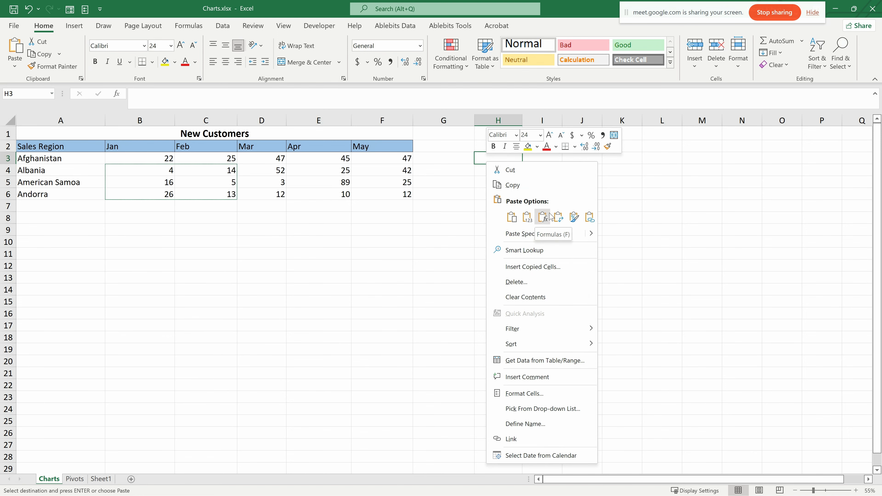
click(512, 217)
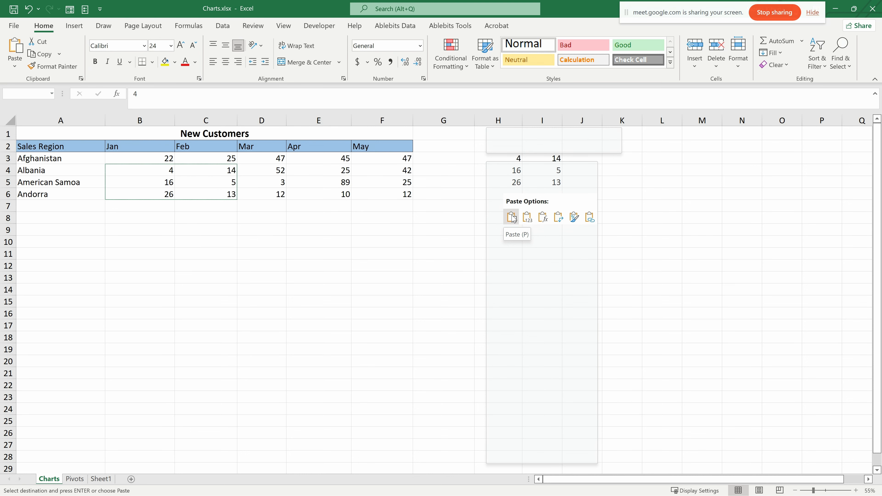
click(138, 170)
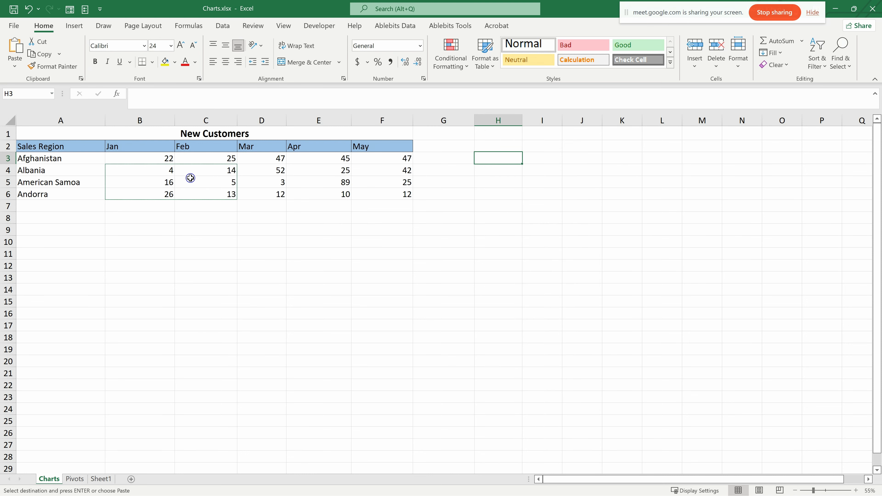
right_click(485, 162)
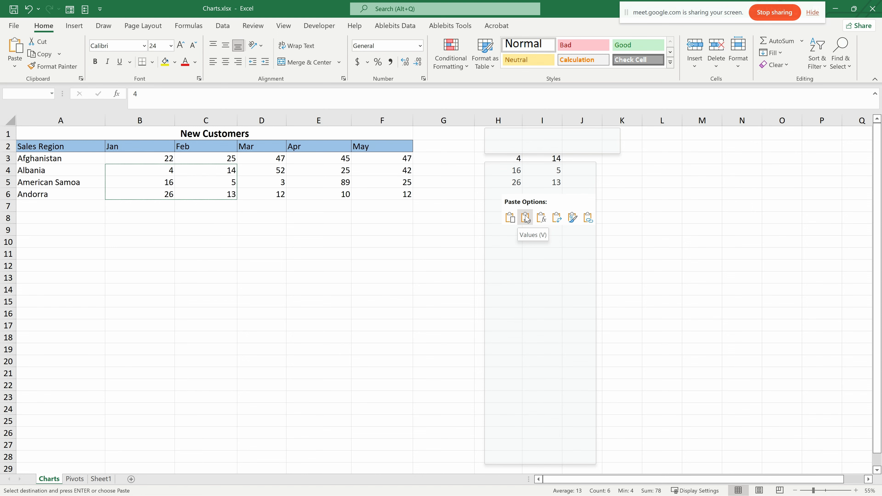
click(183, 244)
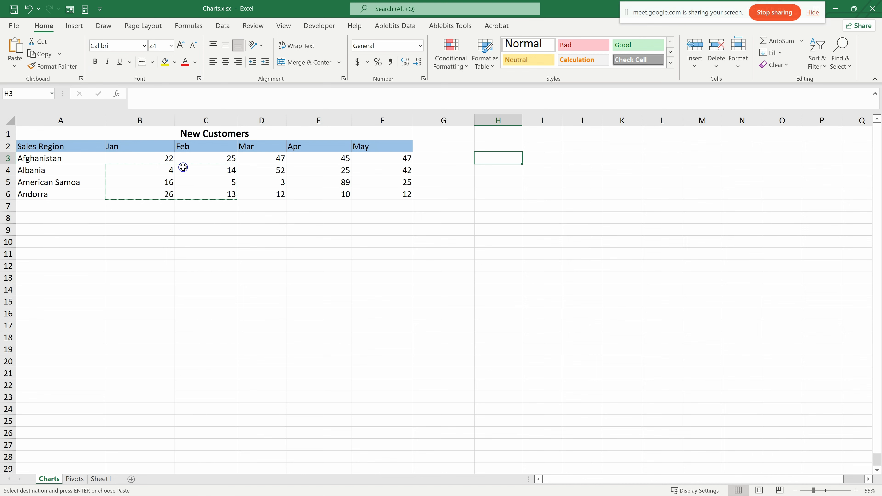
- Total each region's monthly customers in column G, using AutoSum in G3 and filling the formula down to G6
click(449, 156)
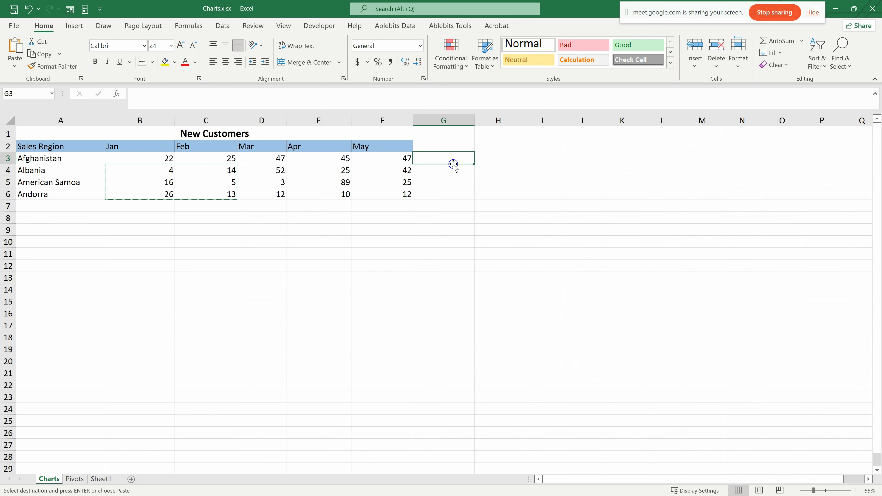
key(alt+equal)
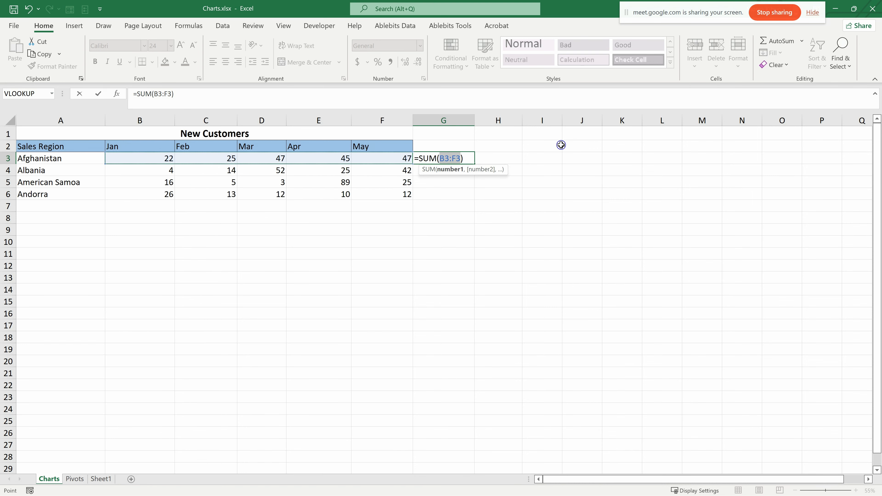
key(Return)
click(462, 158)
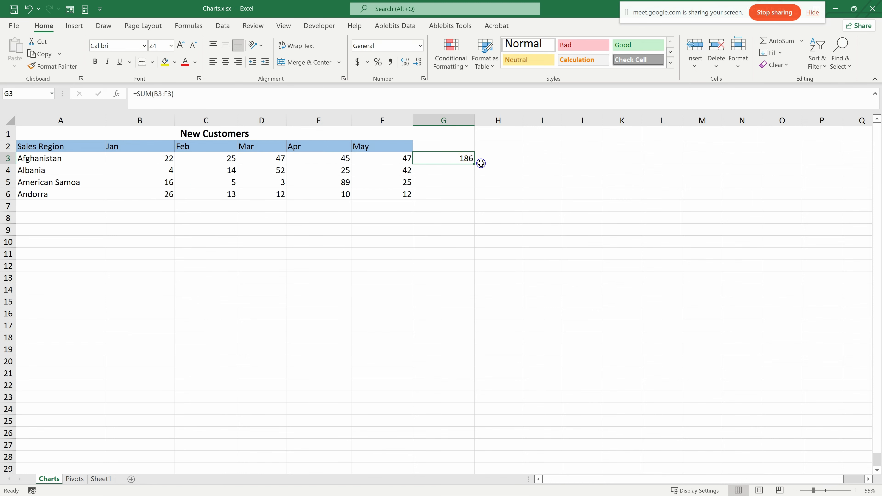
drag(476, 164, 471, 200)
click(454, 263)
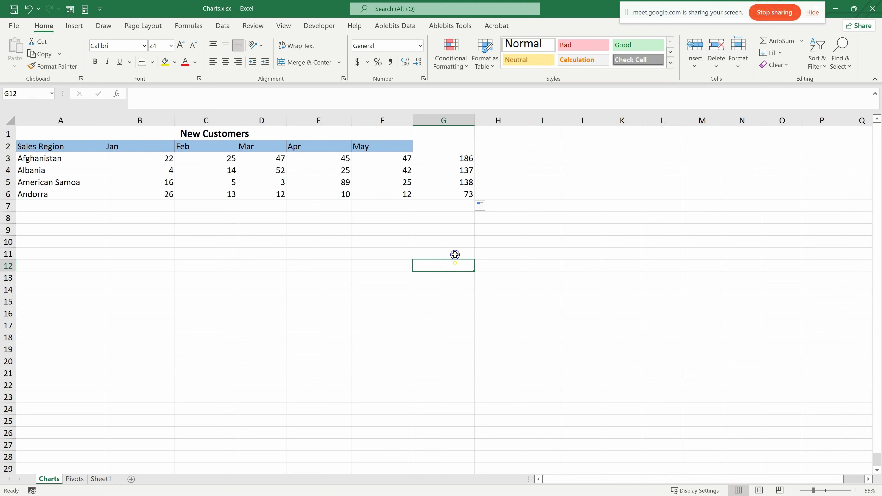
- Copy the Afghanistan total in G3 and preview pasting it as values at I3
click(460, 160)
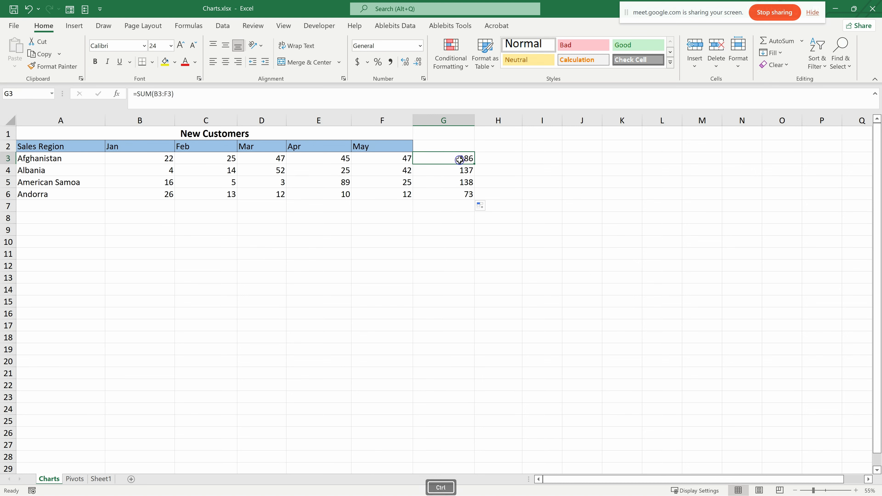
key(ctrl+c)
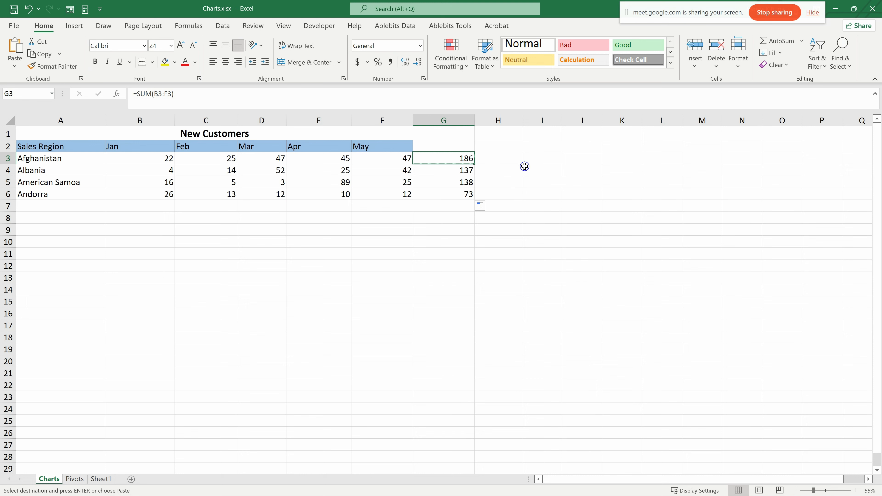
right_click(530, 155)
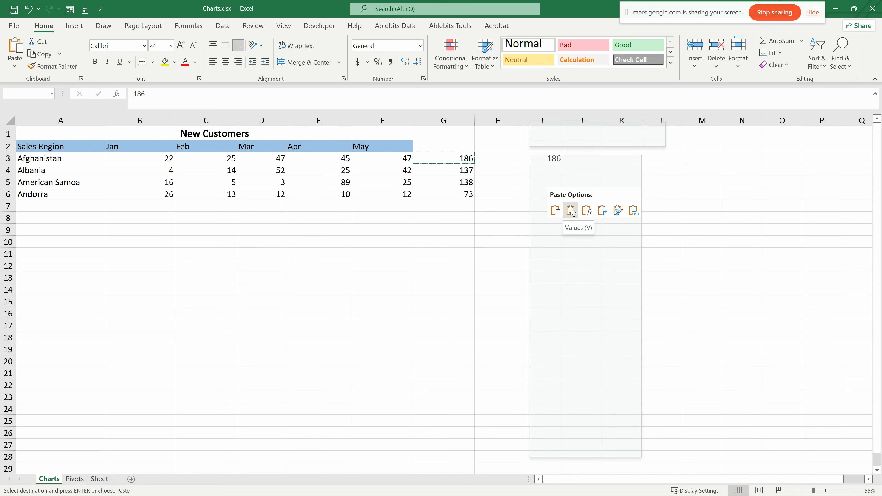
click(452, 163)
- Examine the SUM formula behind the Afghanistan total in G3 without changing it
drag(453, 159, 459, 197)
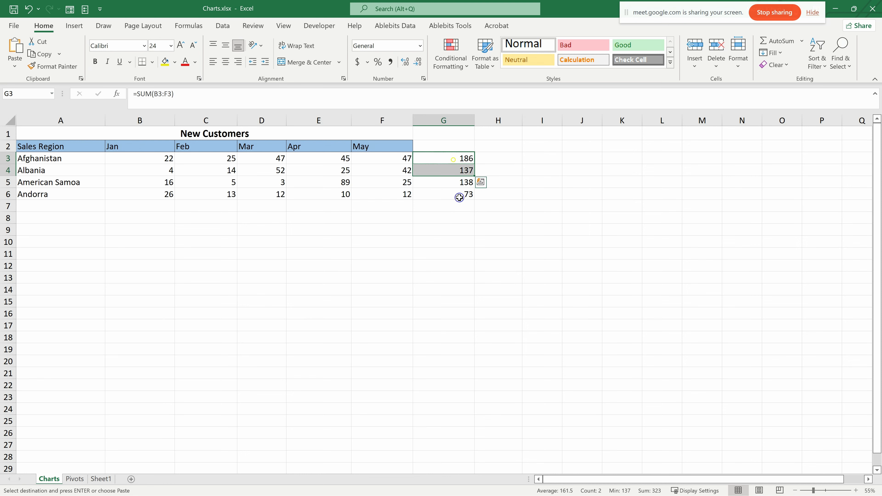
click(454, 158)
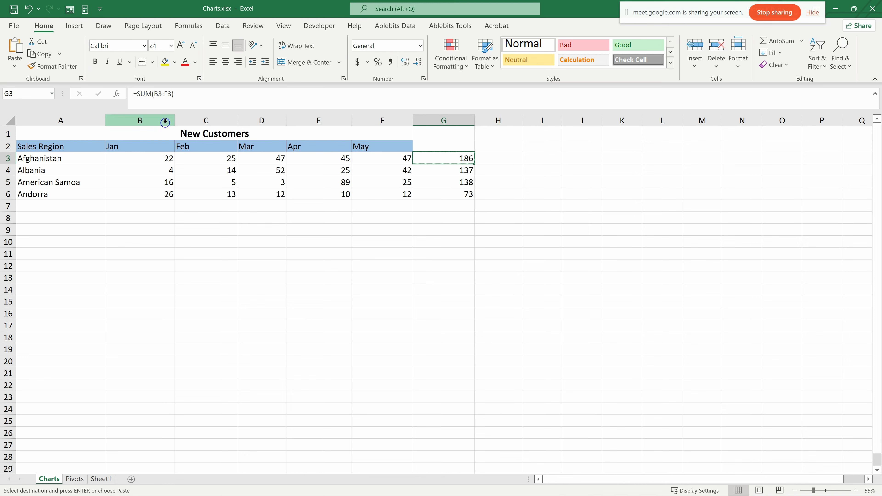
drag(176, 94, 131, 93)
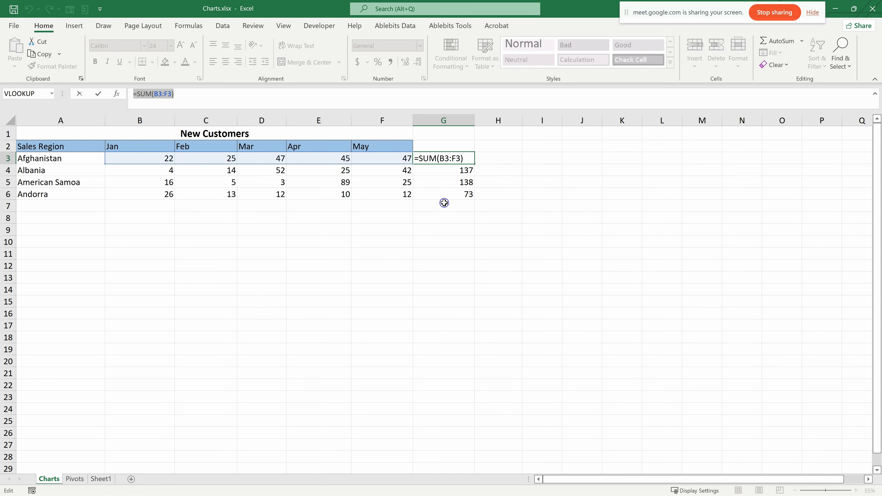
click(445, 193)
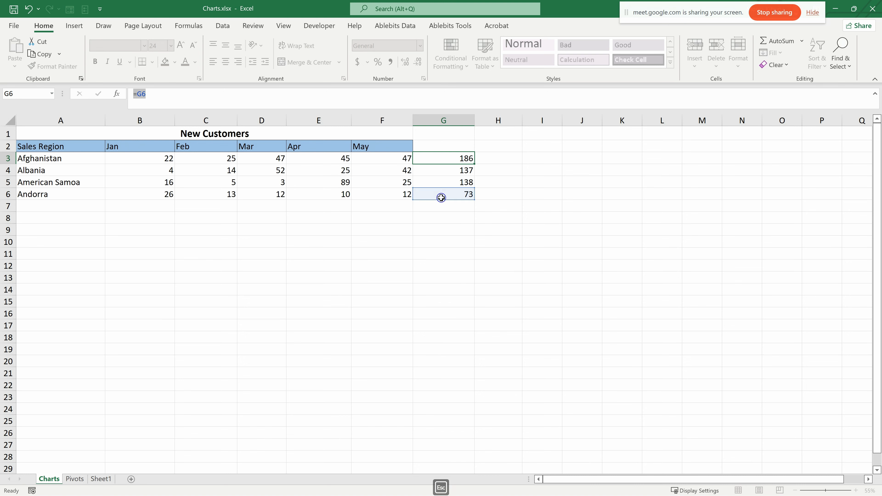
key(Escape)
- Copy the region totals in G3:G6, paste them as values only starting at H3, and check the content of H3
click(454, 170)
drag(459, 158, 466, 197)
key(ctrl+c)
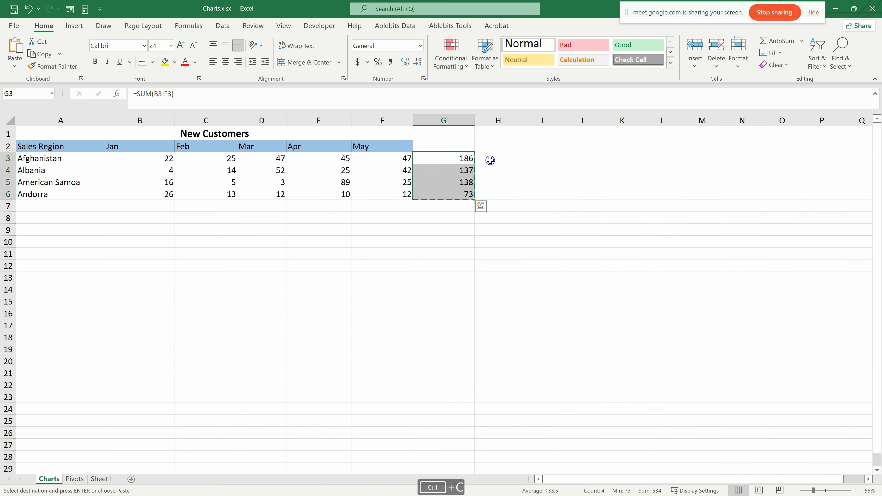
right_click(493, 158)
click(535, 216)
click(480, 246)
click(508, 161)
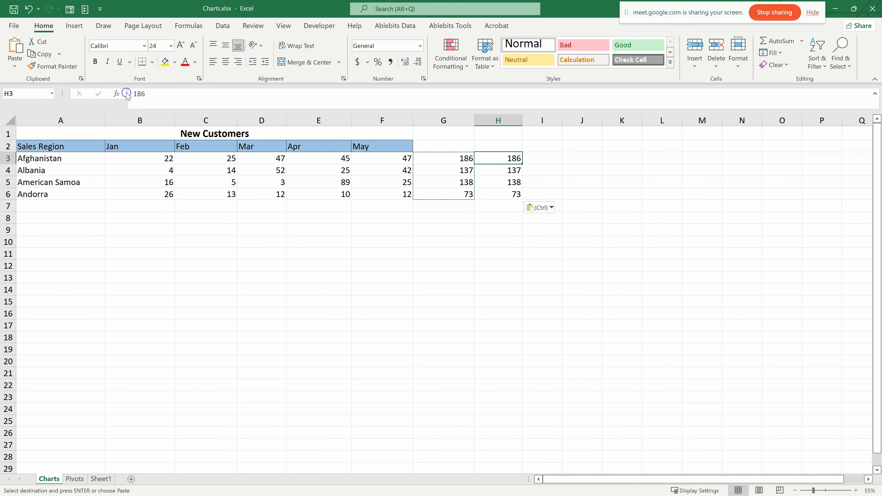
- Copy the region totals in G3:G6 and paste them with their formulas starting at I3
click(451, 158)
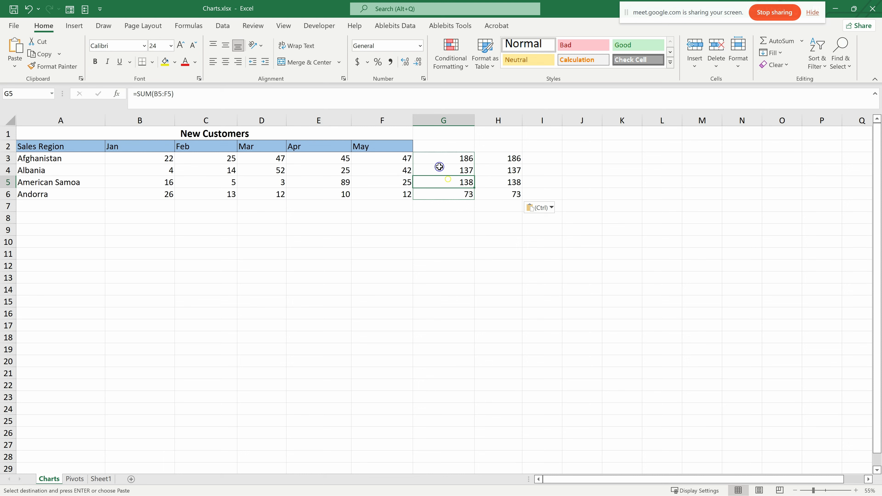
drag(444, 160, 446, 196)
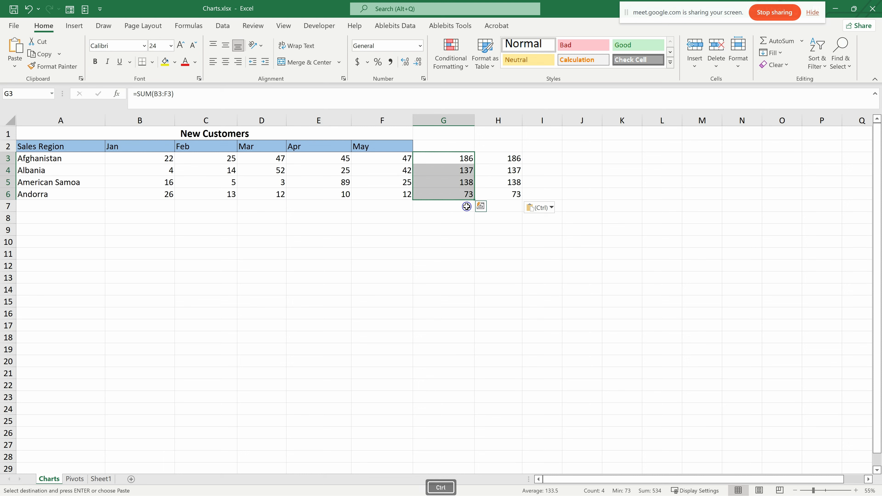
key(ctrl+c)
right_click(545, 160)
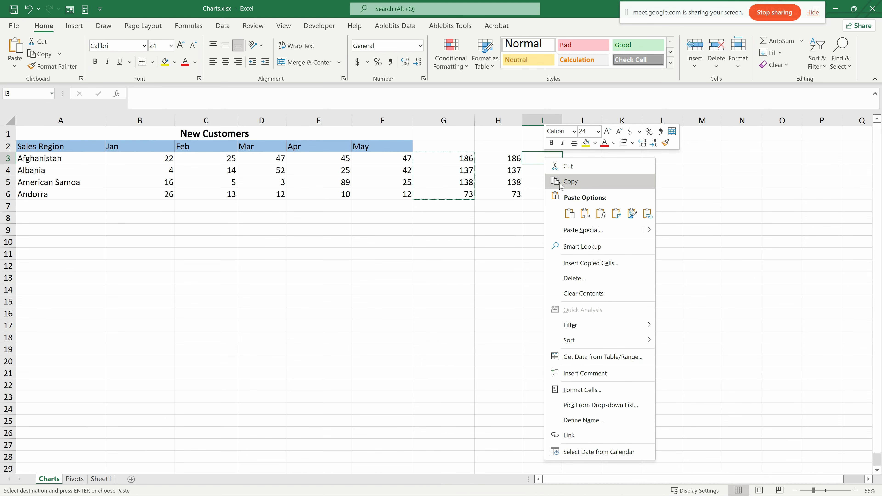
click(569, 213)
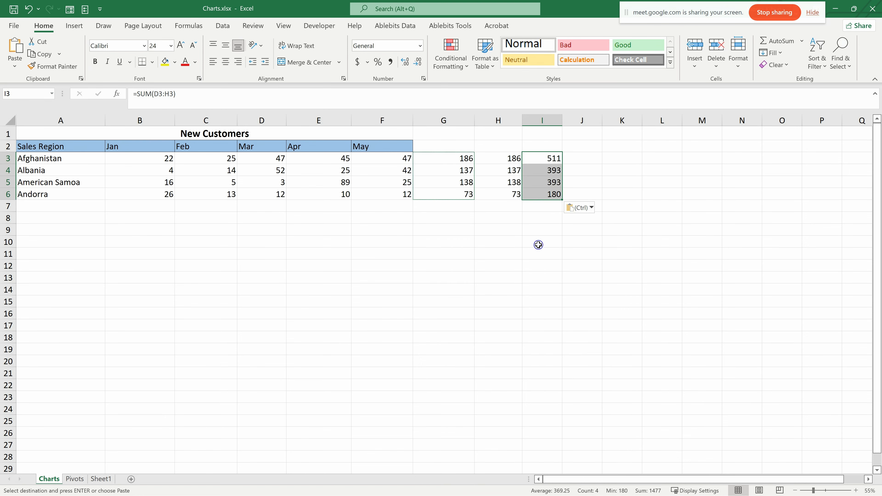
click(549, 237)
- Correct the SUM formula in I3 so that it adds the Jan to May figures in B3:F3
click(546, 159)
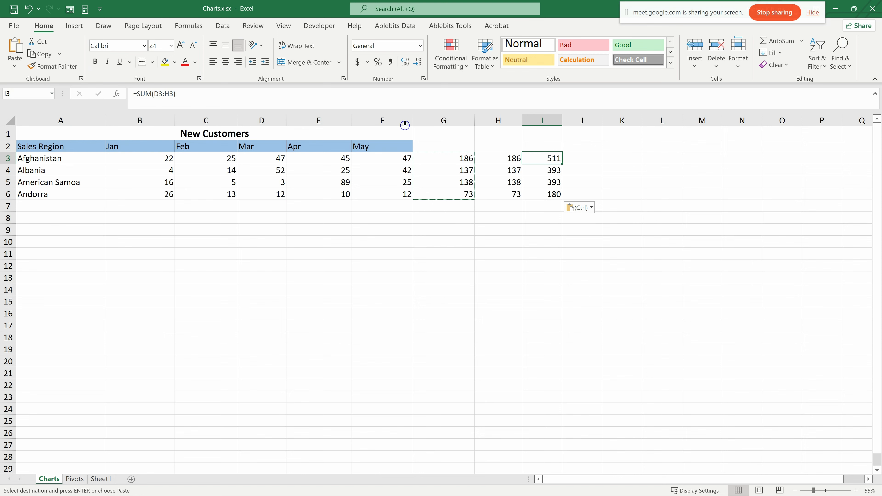
click(174, 95)
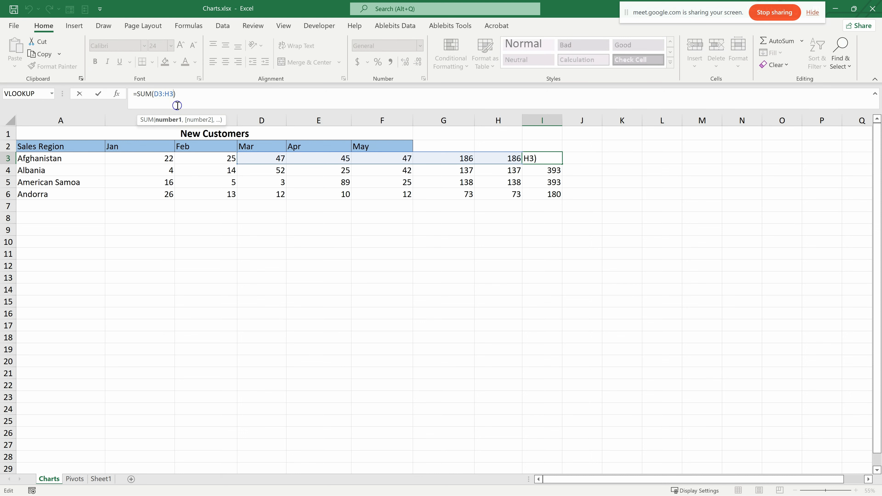
key(BackSpace)
key(BackSpace)
key(BackSpace)
key(BackSpace)
key(BackSpace)
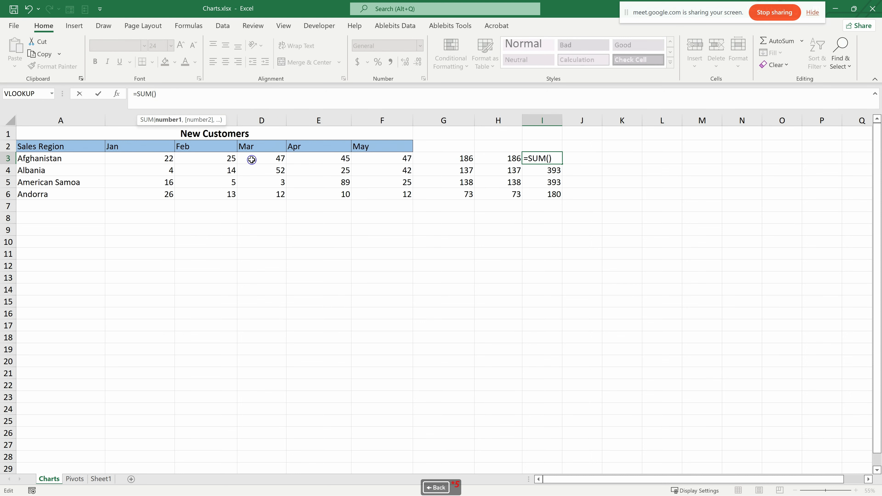
drag(166, 159, 368, 158)
key(Return)
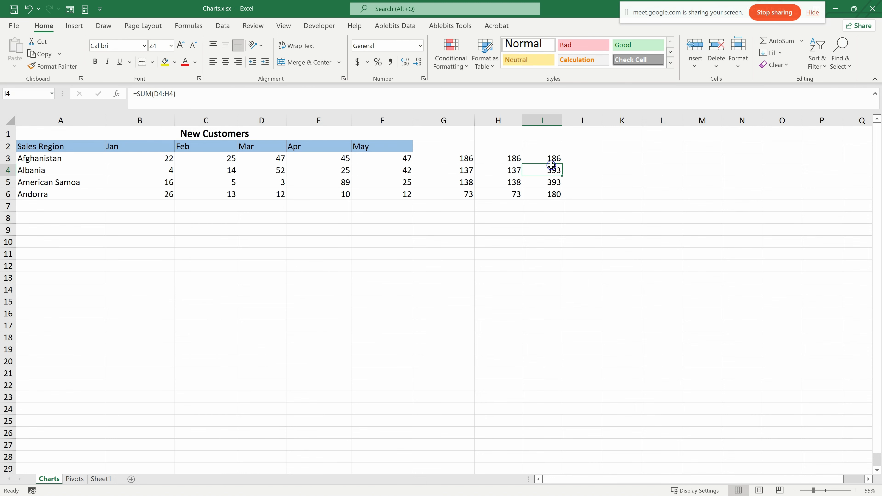
- Try applying the header formatting of A2:E2 to the row starting at G3 with Format Painter, and undo it
right_click(580, 157)
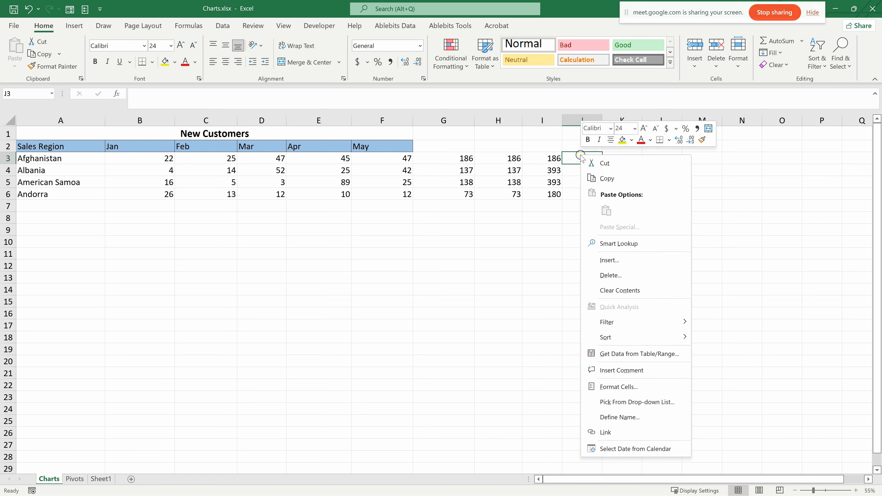
click(79, 150)
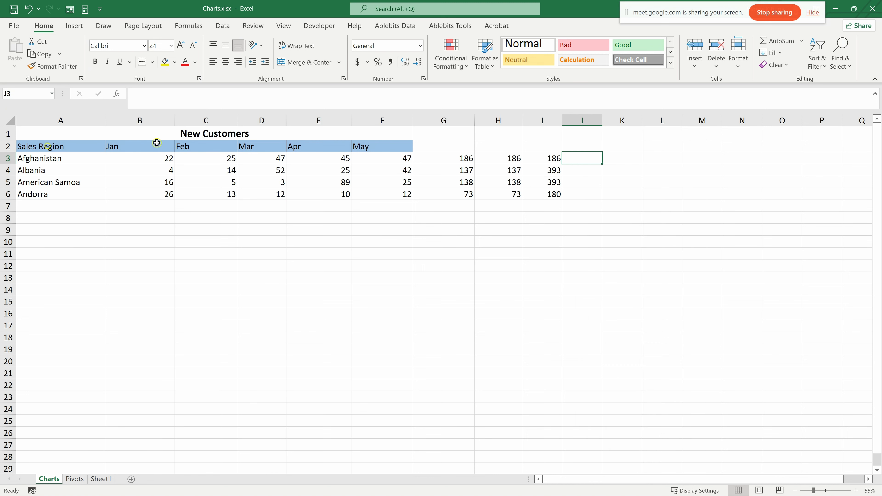
drag(84, 144, 339, 147)
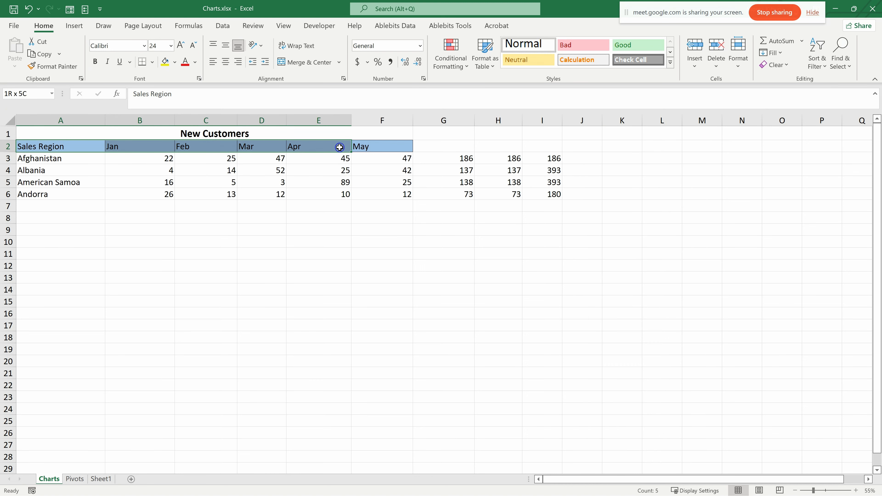
click(53, 66)
click(460, 154)
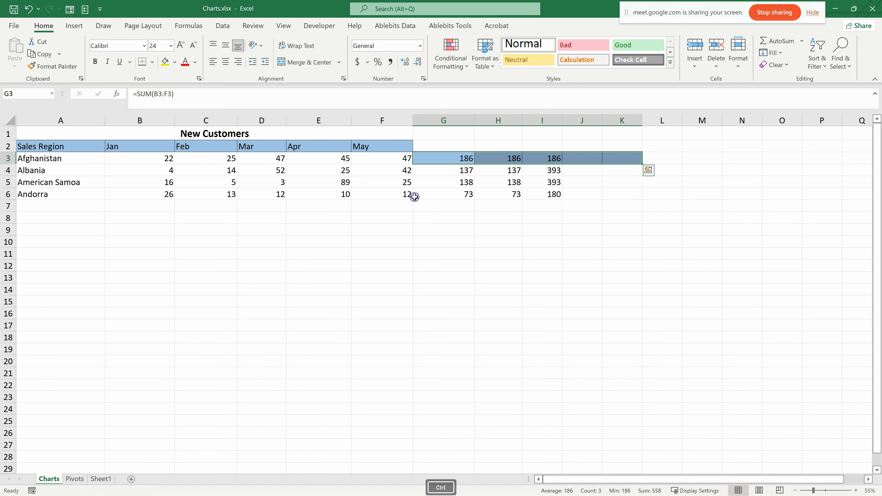
key(ctrl+z)
click(459, 181)
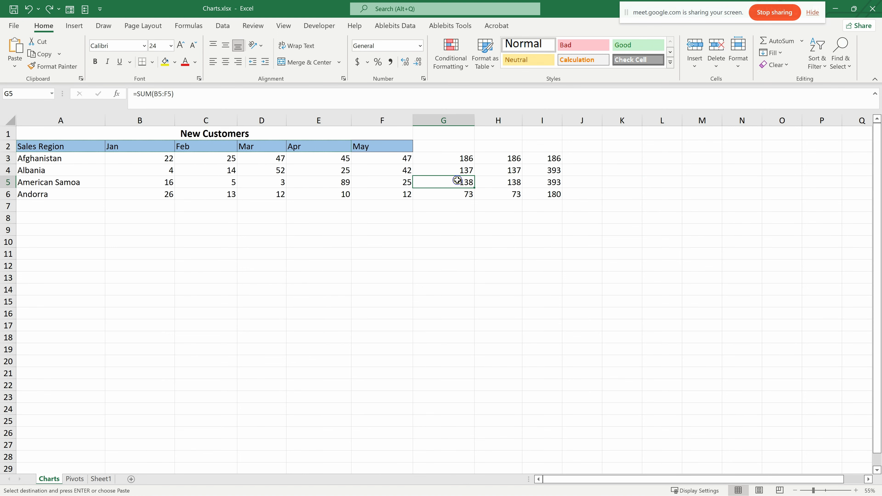
- Copy the header row A2:F2 and preview the Formatting and Values & Number Formatting paste options at G3 without applying them
drag(47, 147, 383, 147)
key(ctrl+c)
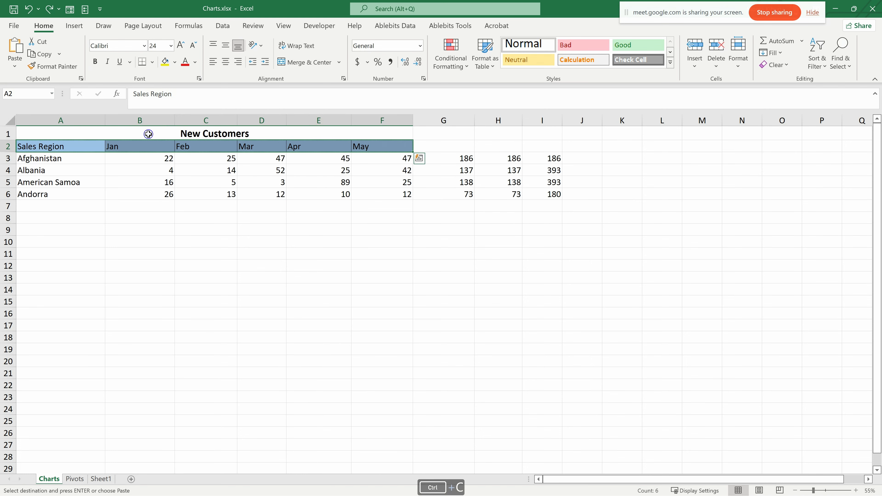
right_click(443, 157)
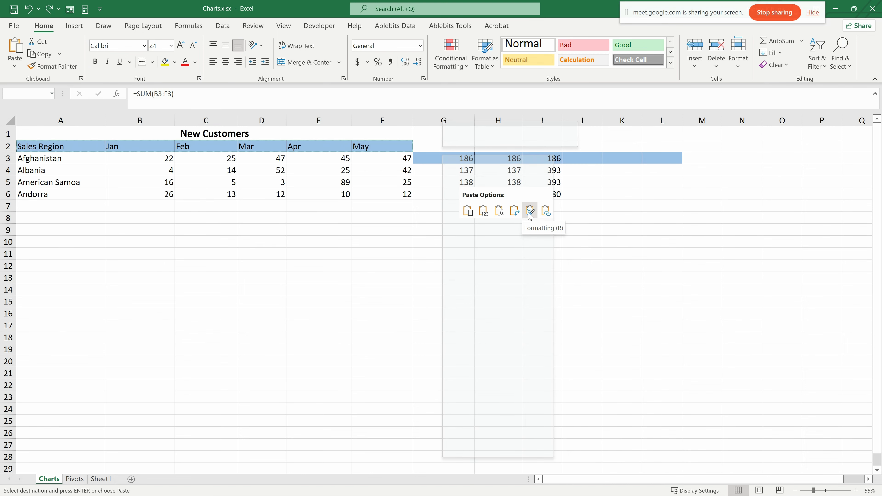
mouse_move(548, 228)
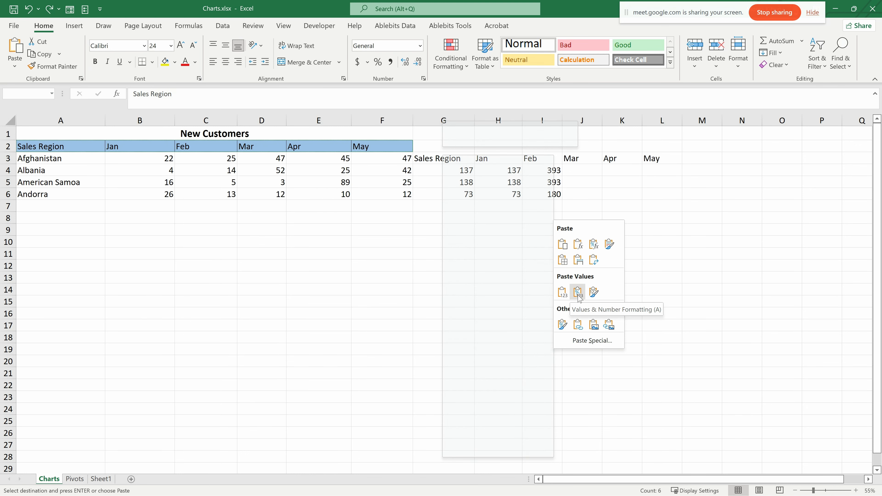
click(315, 286)
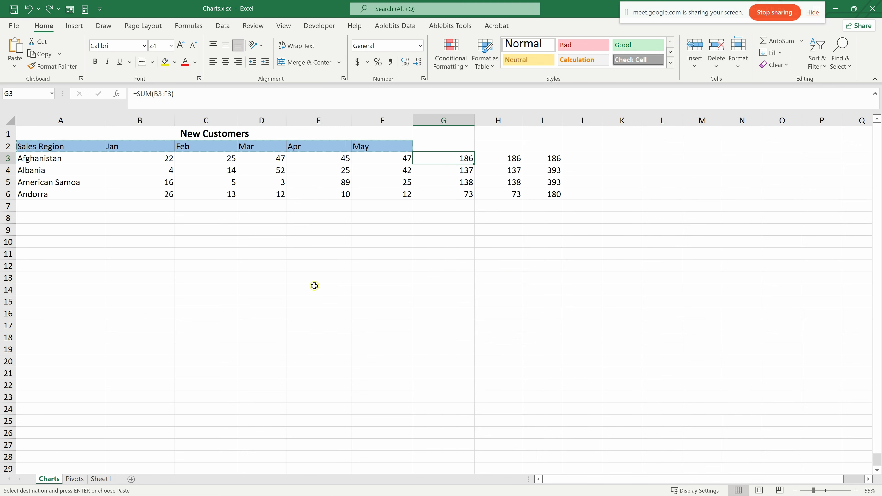
- Enter 1, 2 and 3 in B8:D8 below the table and fill the number series through F8
click(344, 225)
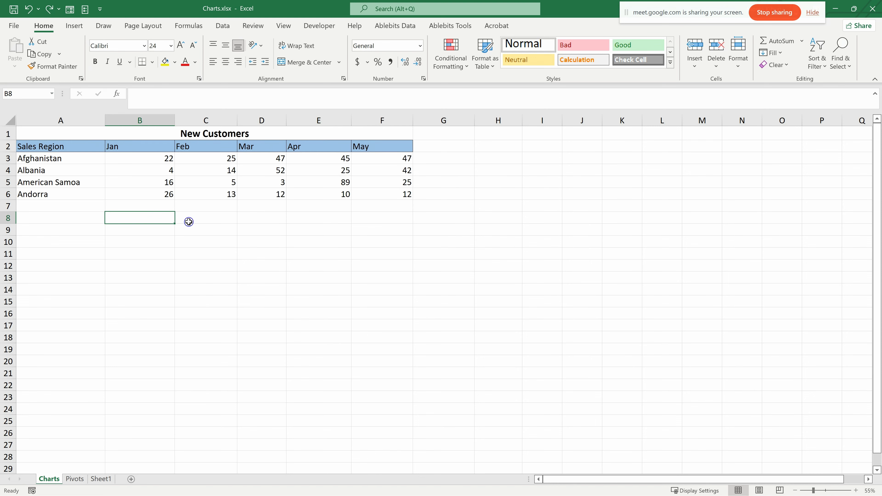
text(1)
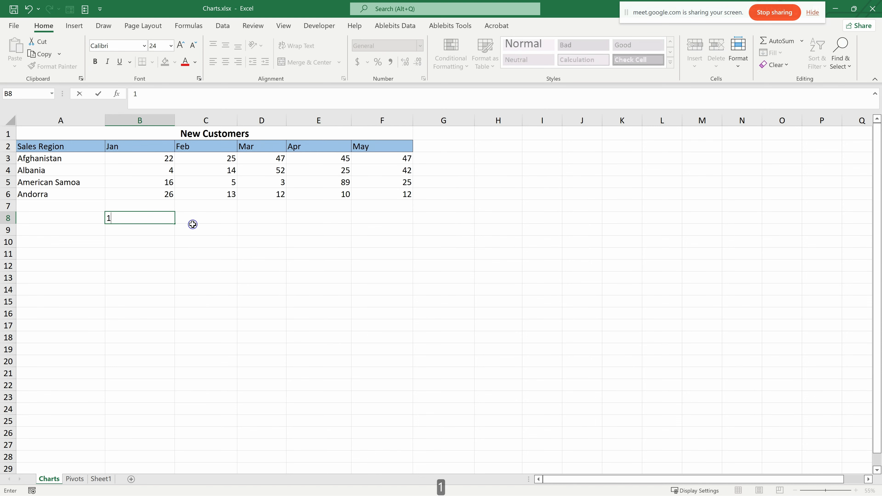
click(192, 221)
text(2)
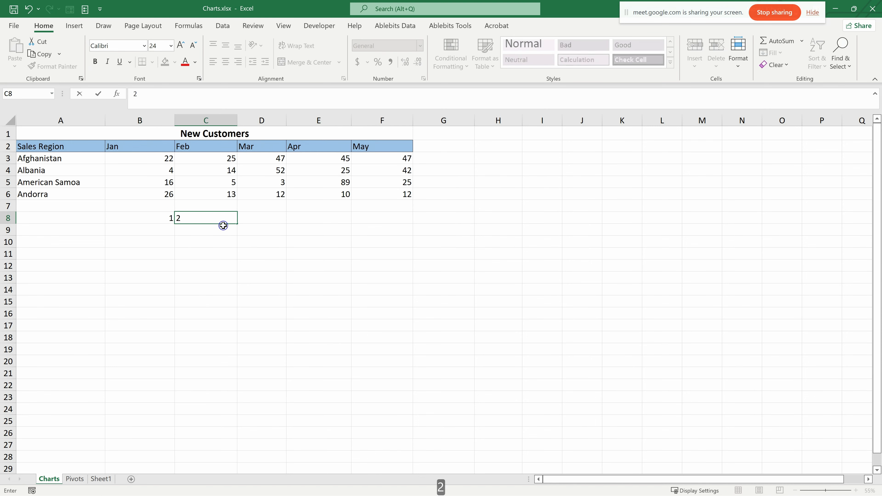
click(262, 222)
text(3)
click(210, 218)
drag(172, 219, 413, 224)
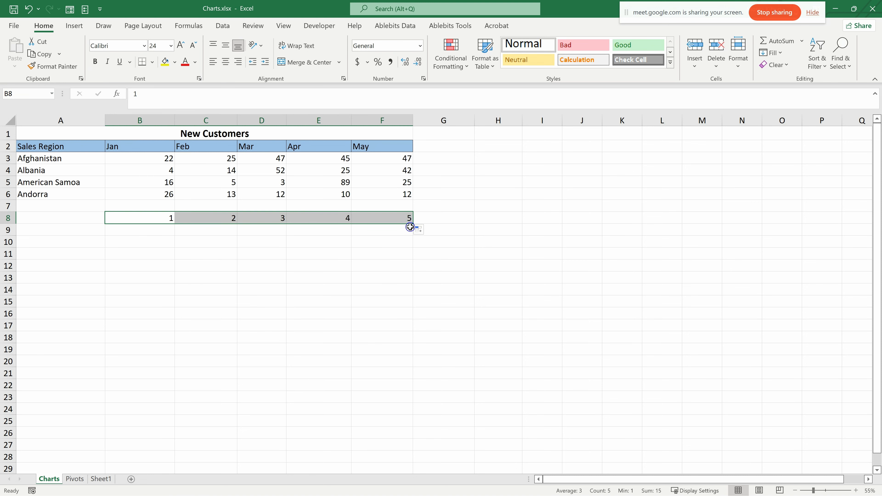
- Enter 6, 7 and 8 in B9:D9 and fill the number series through F9
click(156, 230)
text(6)
click(195, 227)
text(7)
click(259, 230)
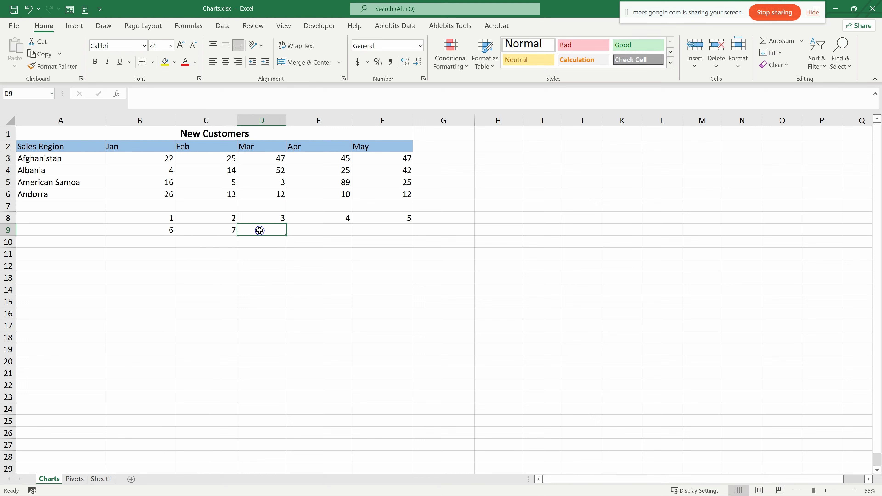
text(8)
click(199, 238)
drag(163, 230, 407, 237)
- Extend the two number rows in B8:F9 as a series down to row 28
drag(207, 219, 410, 241)
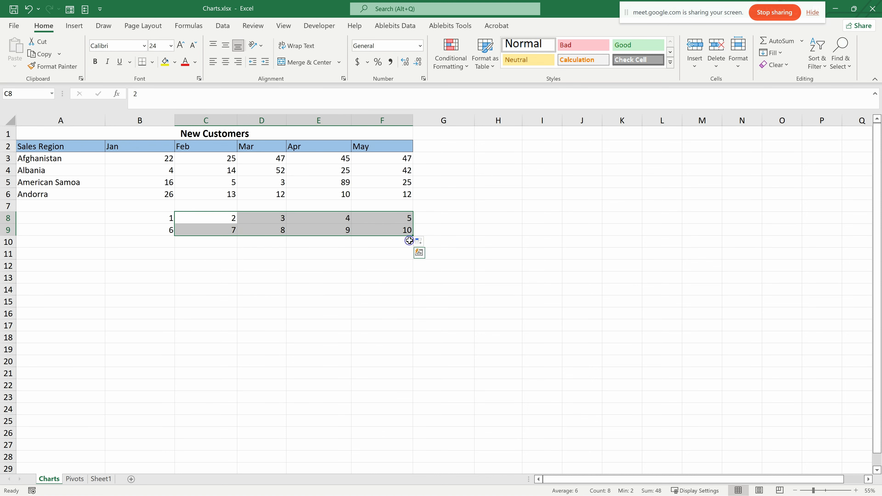
drag(144, 219, 390, 462)
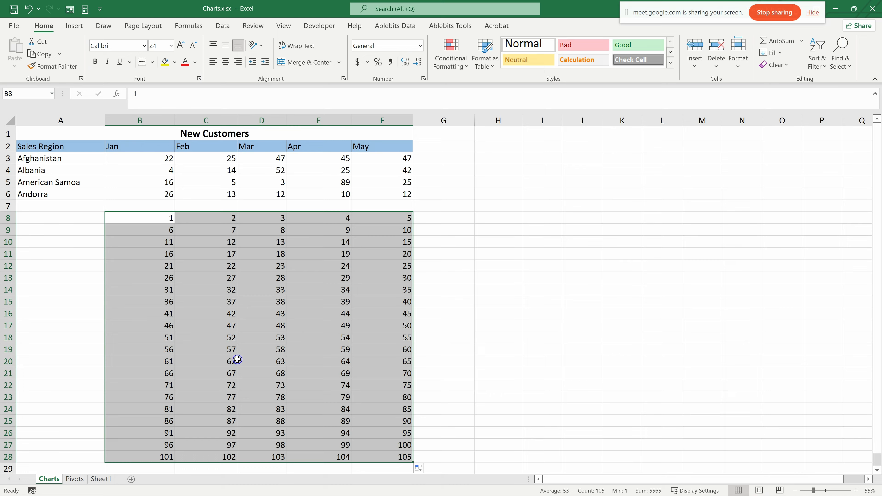
scroll(226, 305, down, 1)
click(231, 251)
scroll(198, 248, up, 1)
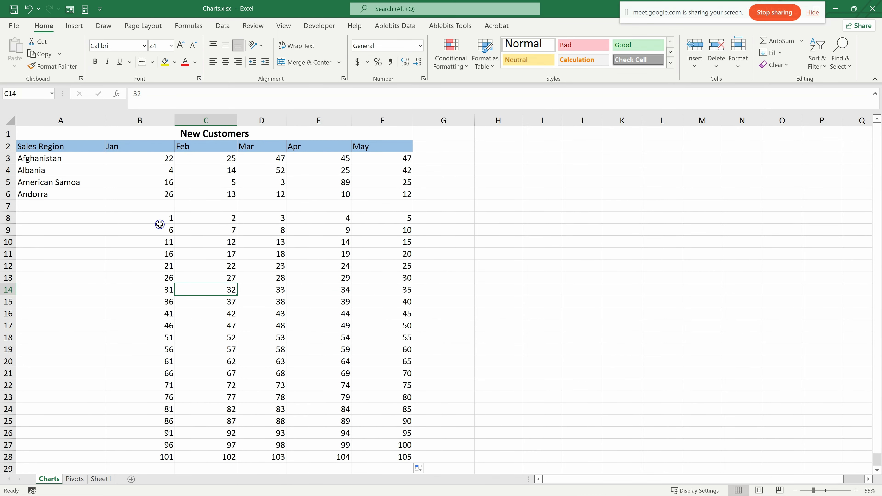
- Enter the multiplier 1.5 in cell I8, away from the number block
click(499, 166)
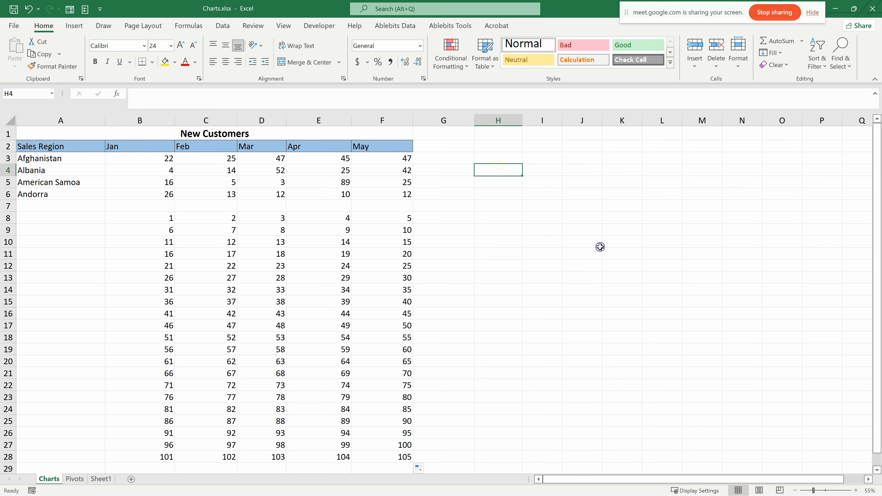
click(547, 217)
text(1)
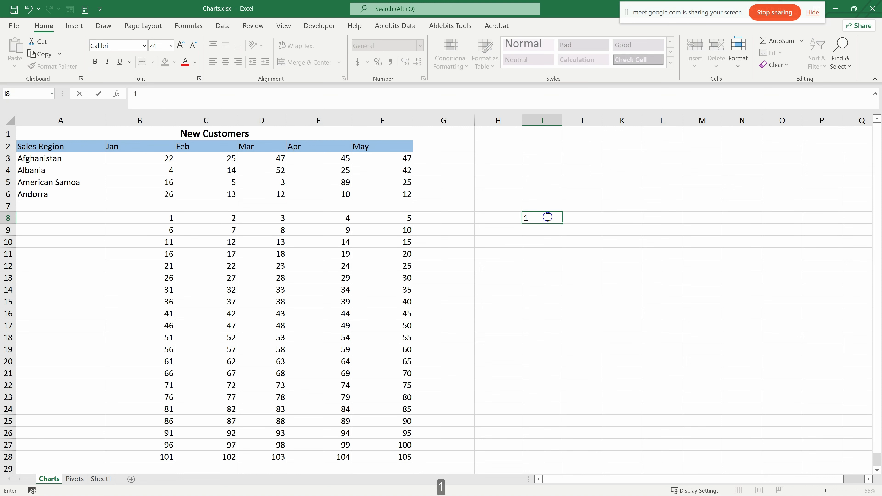
text(.5)
click(541, 260)
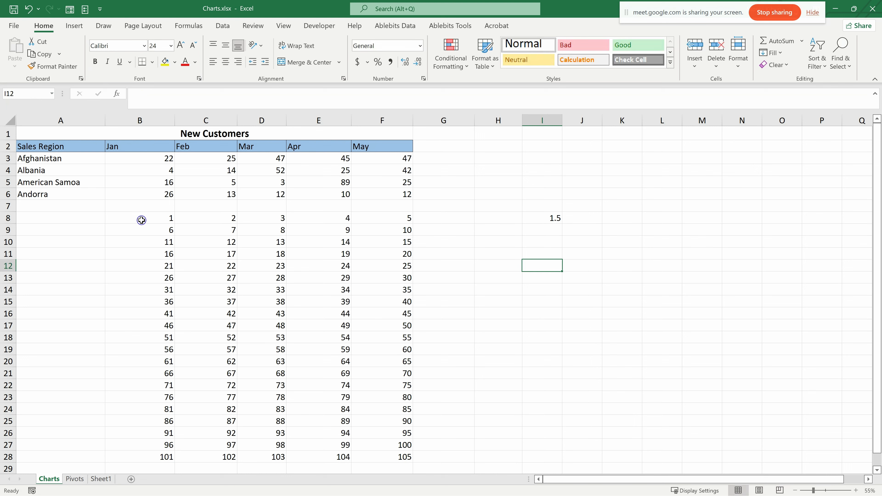
- Copy the value 1.5 from cell I8
click(554, 216)
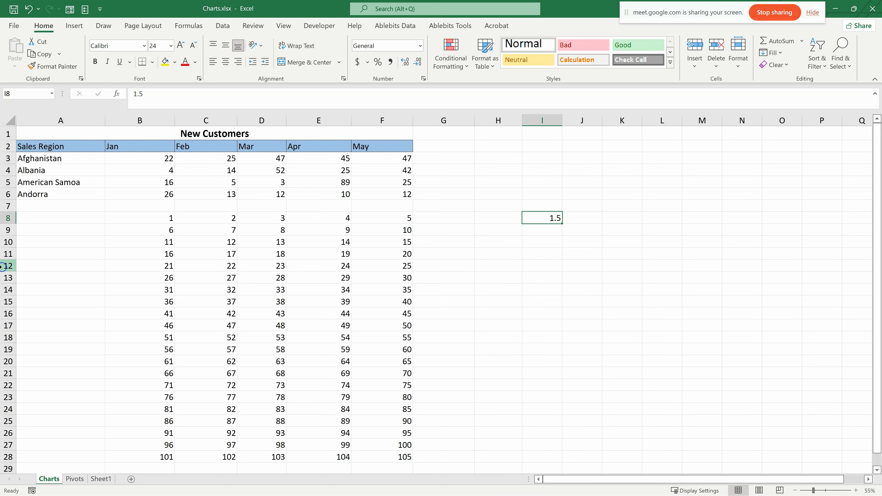
click(175, 222)
drag(175, 221, 403, 459)
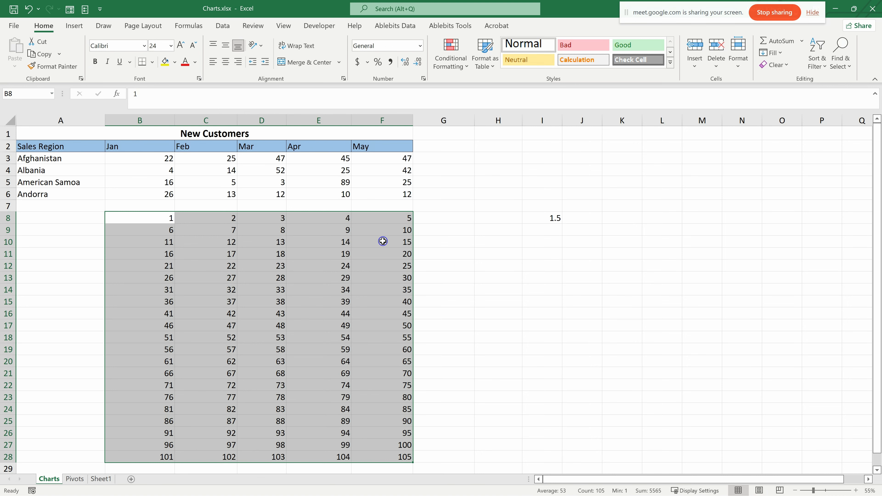
click(472, 245)
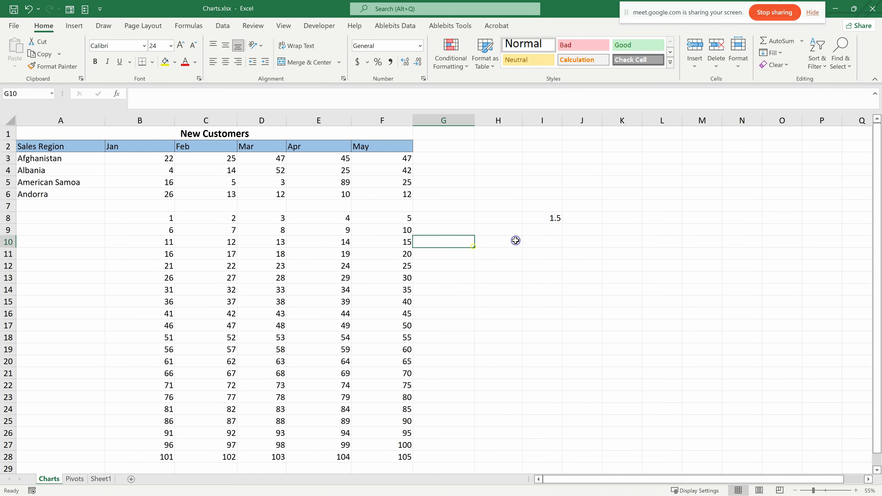
click(556, 214)
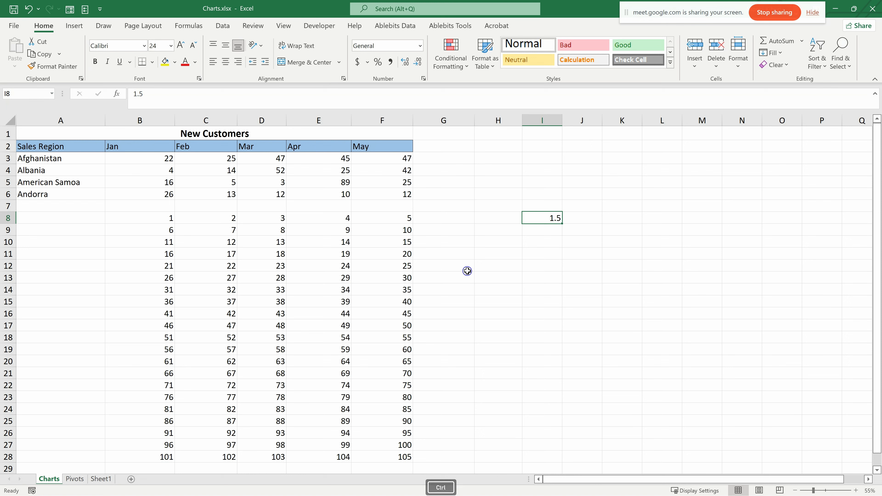
key(ctrl+c)
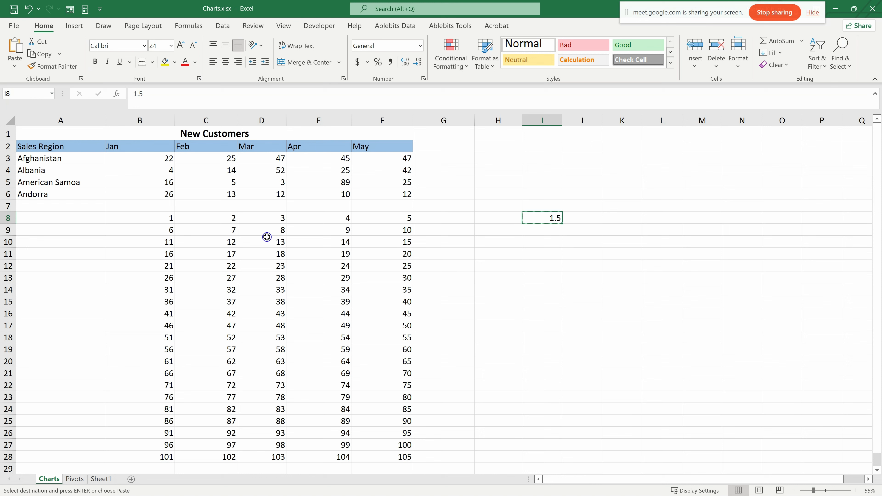
- Try multiplying the numbers in B8:F28 by the copied 1.5 with Paste Special's Multiply operation, and undo it
drag(175, 219, 419, 468)
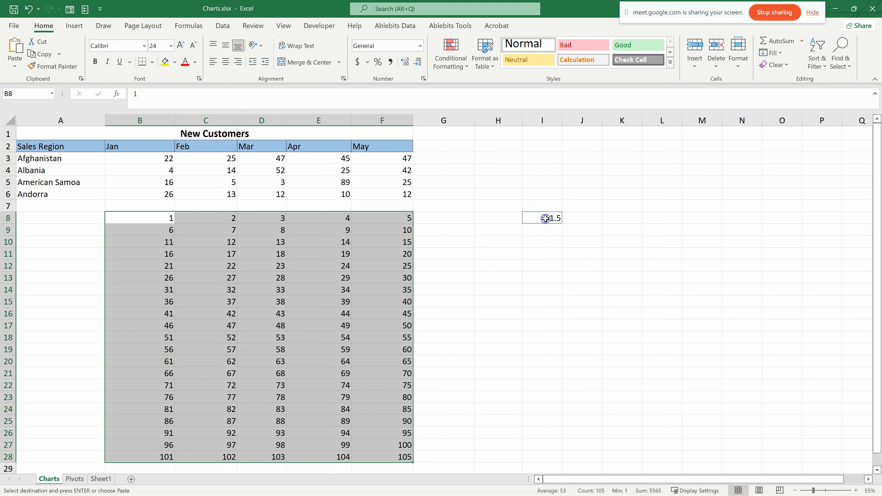
right_click(156, 220)
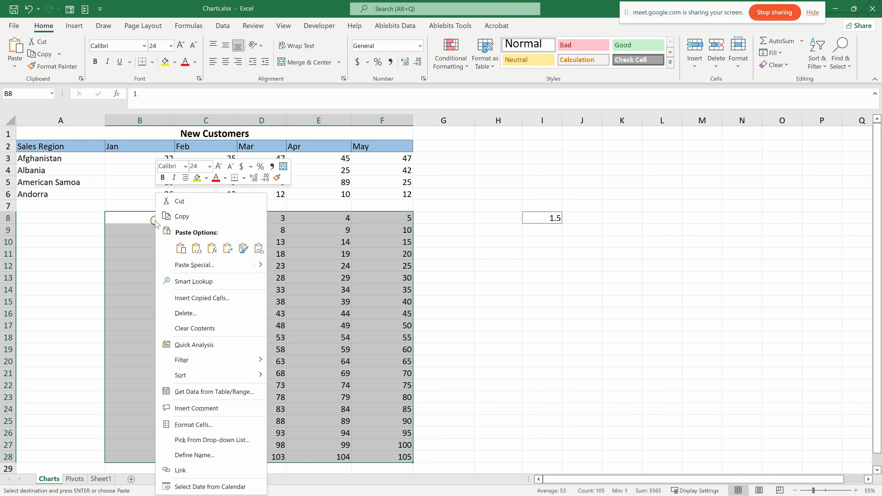
click(209, 266)
drag(339, 323, 343, 205)
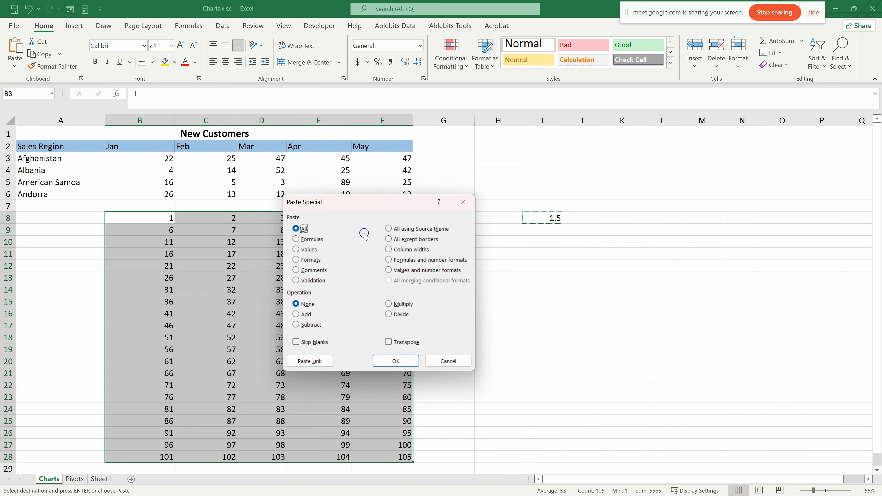
drag(359, 201, 389, 199)
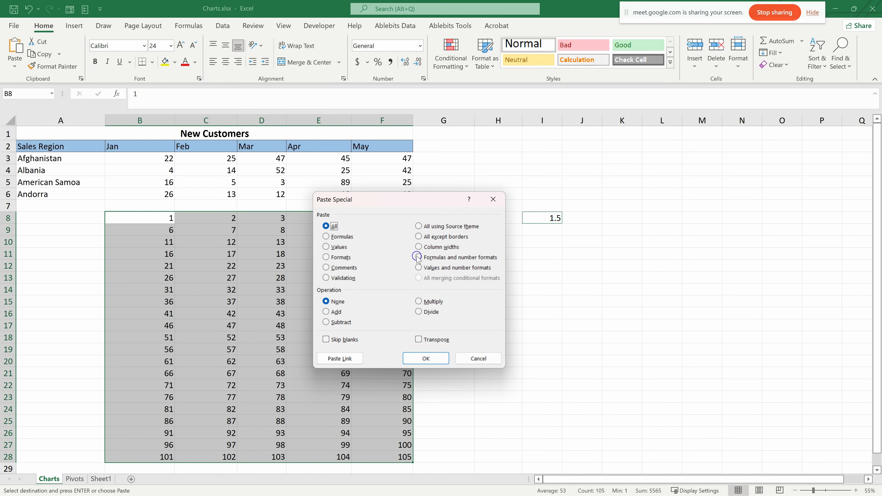
click(417, 302)
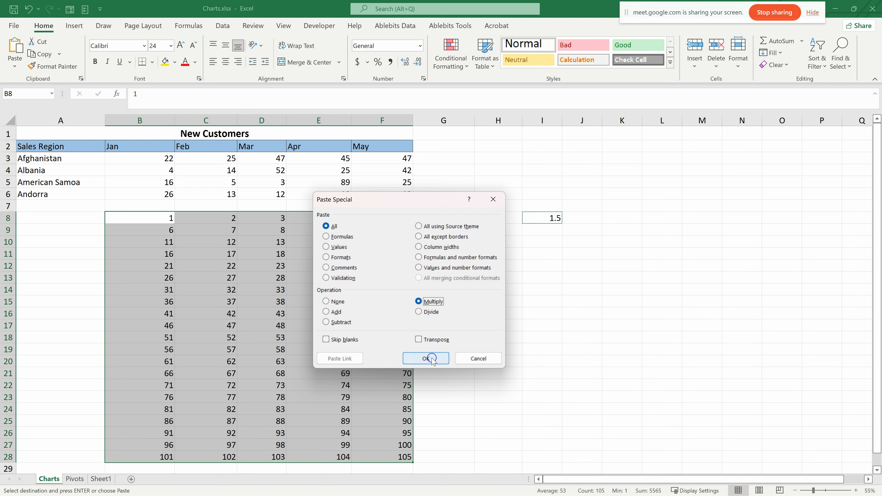
click(428, 358)
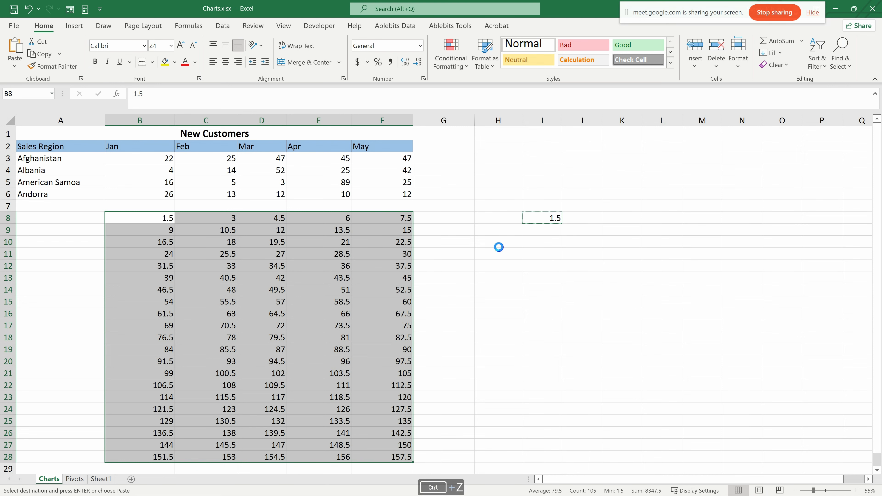
key(ctrl+z)
- Try subtracting the copied 1.5 from the numbers in B8:F28 with Paste Special's Subtract operation, and undo it
right_click(325, 265)
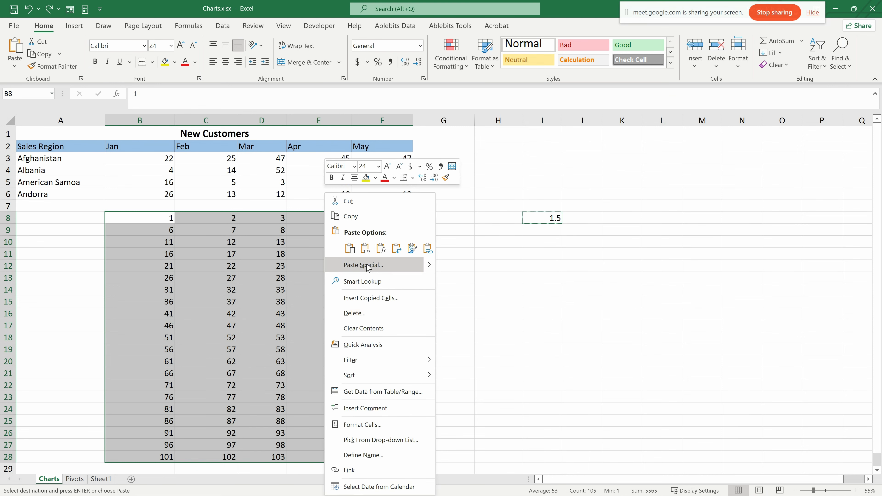
click(368, 264)
drag(587, 319, 536, 255)
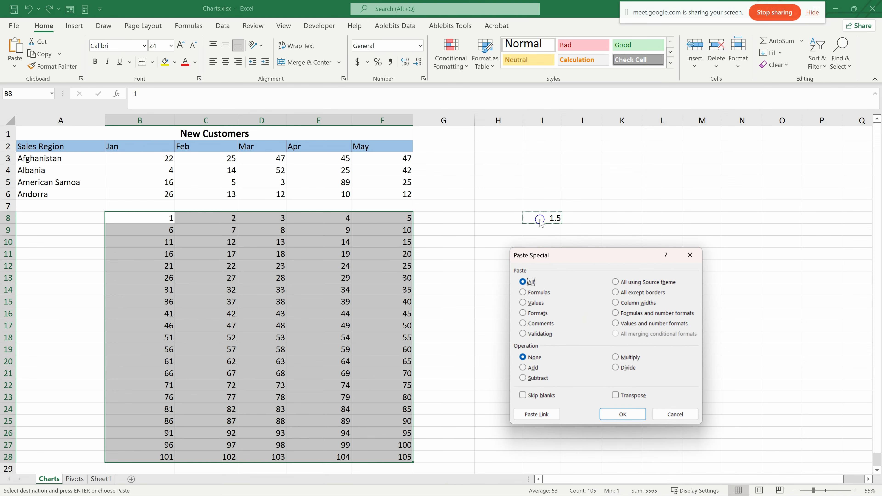
click(524, 378)
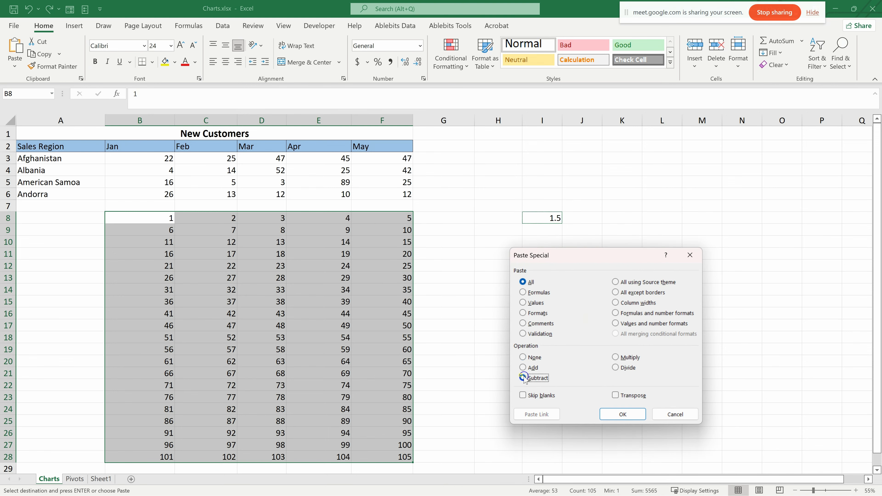
click(621, 414)
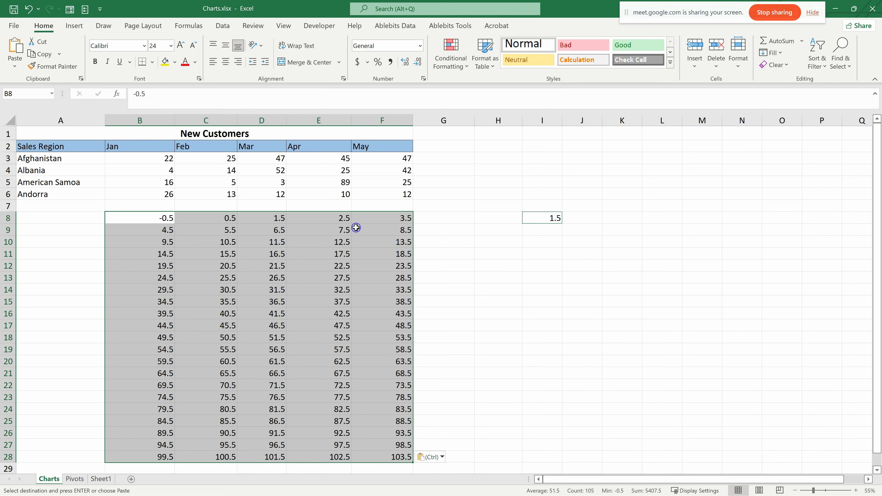
key(ctrl+z)
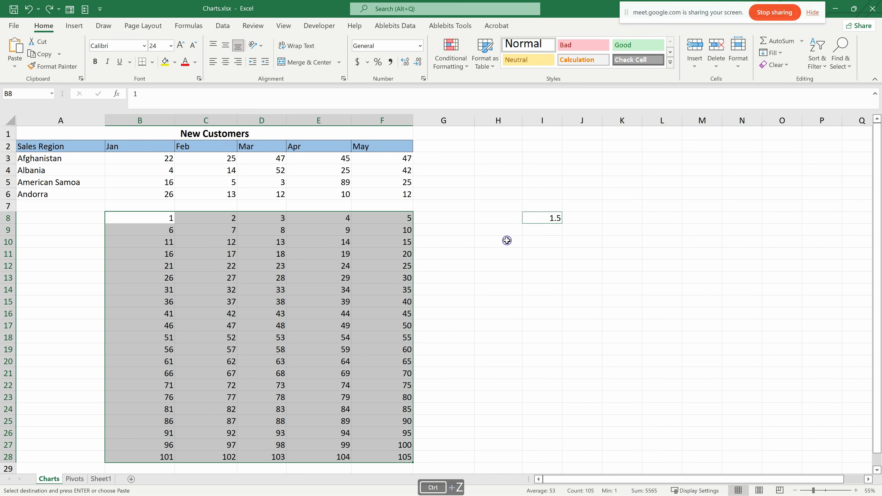
right_click(551, 218)
click(611, 263)
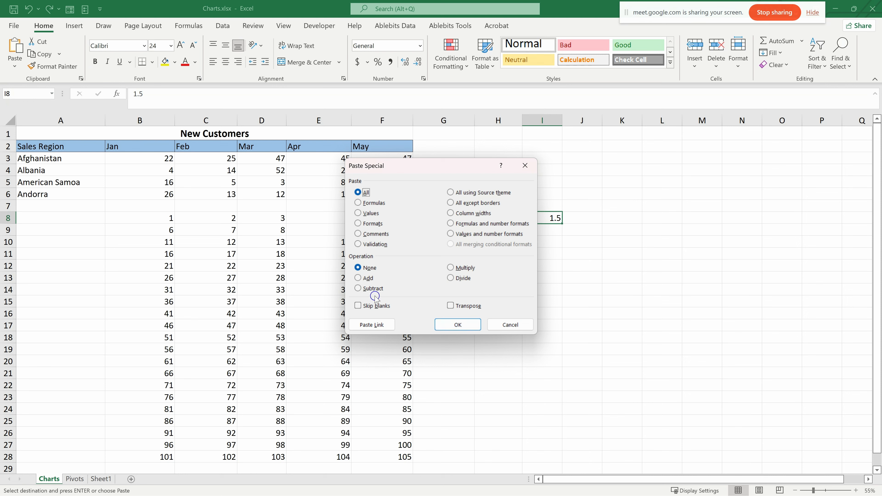
click(452, 279)
click(457, 324)
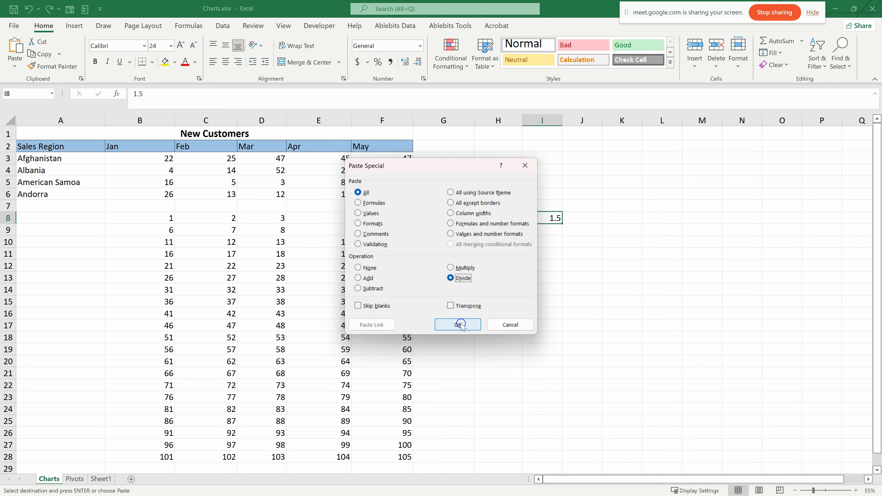
key(ctrl+z)
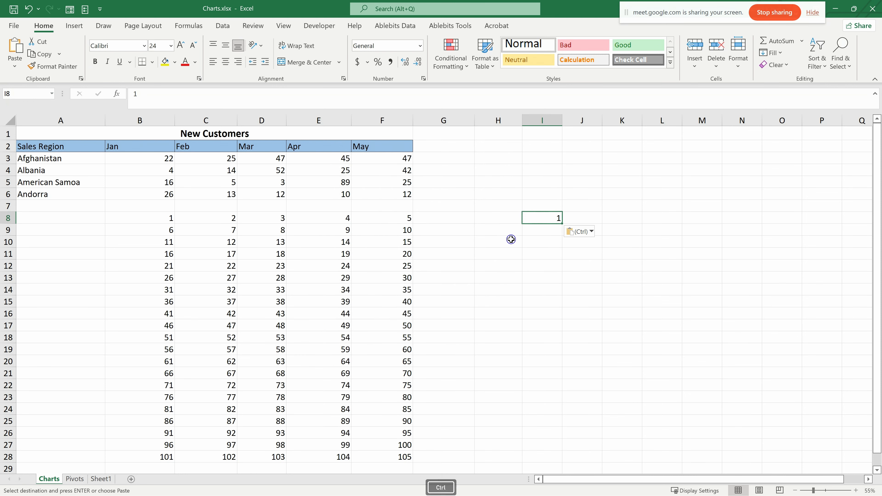
- Divide the numbers in B8:F28 by the copied 1.5 with Paste Special's Divide operation
drag(174, 217, 403, 453)
right_click(354, 273)
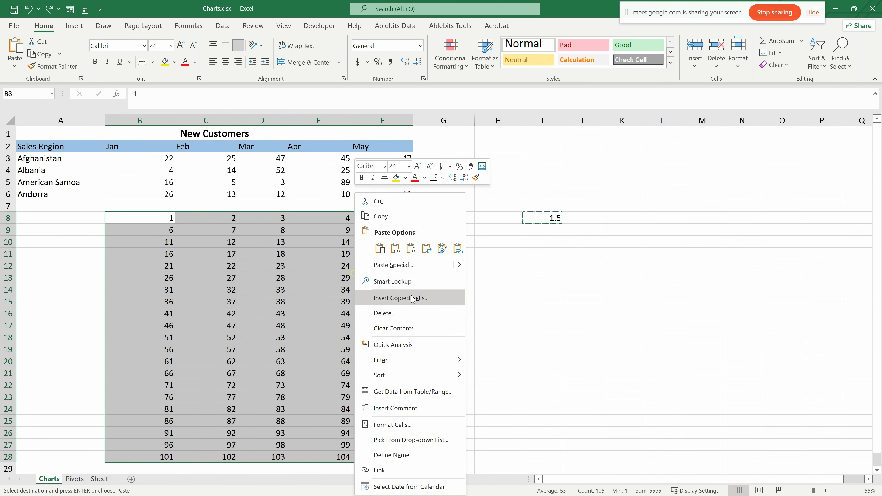
click(430, 270)
drag(719, 324, 562, 208)
click(604, 320)
click(610, 366)
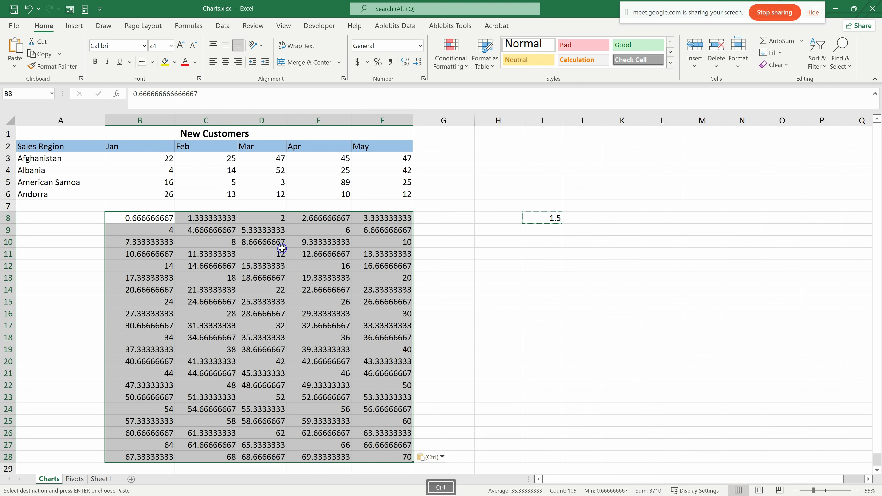
- Undo the last Paste Special division and copy the range C8:F18
key(ctrl+z)
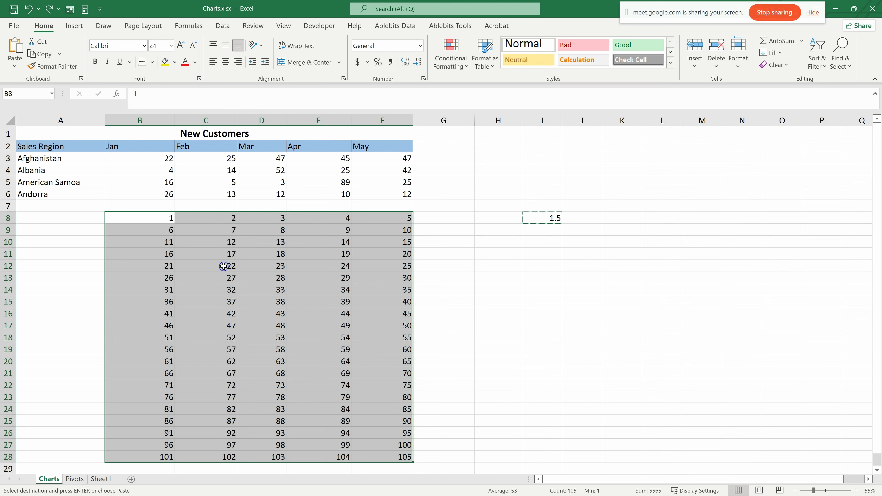
click(294, 290)
drag(228, 219, 399, 336)
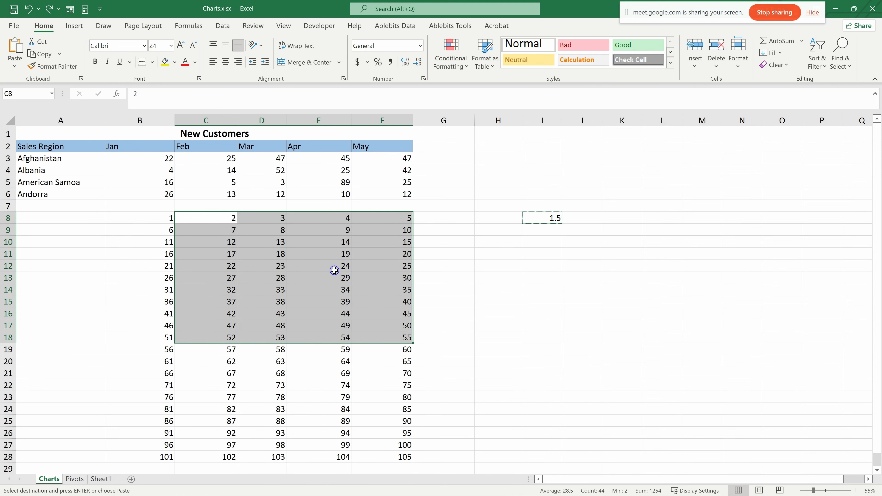
key(ctrl+c)
- Paste the copied range at I8 as a static picture and move it up to start around G2
click(549, 217)
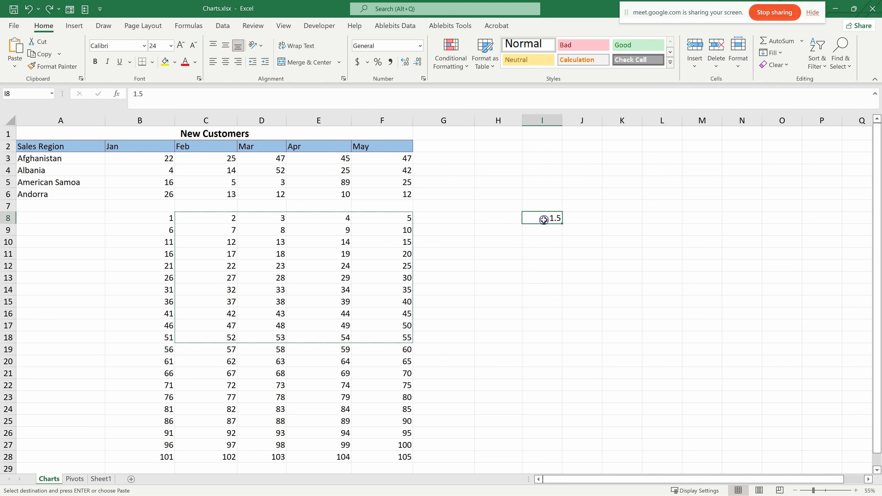
right_click(545, 220)
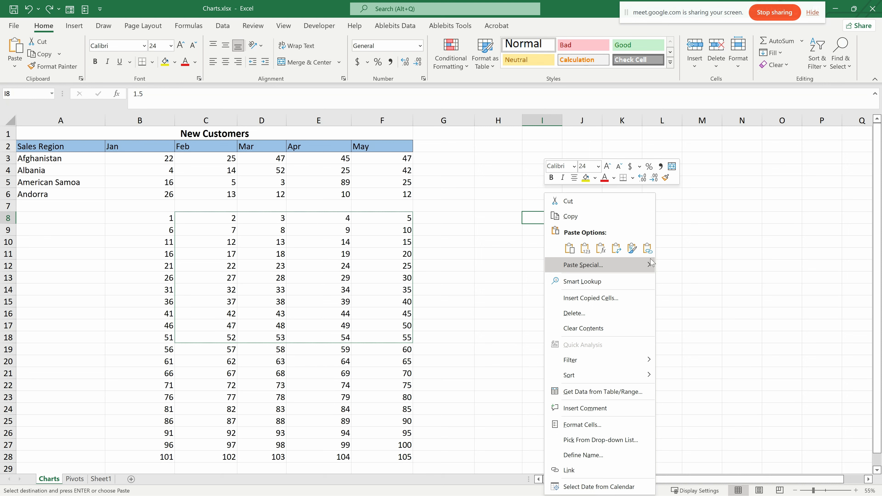
mouse_move(650, 263)
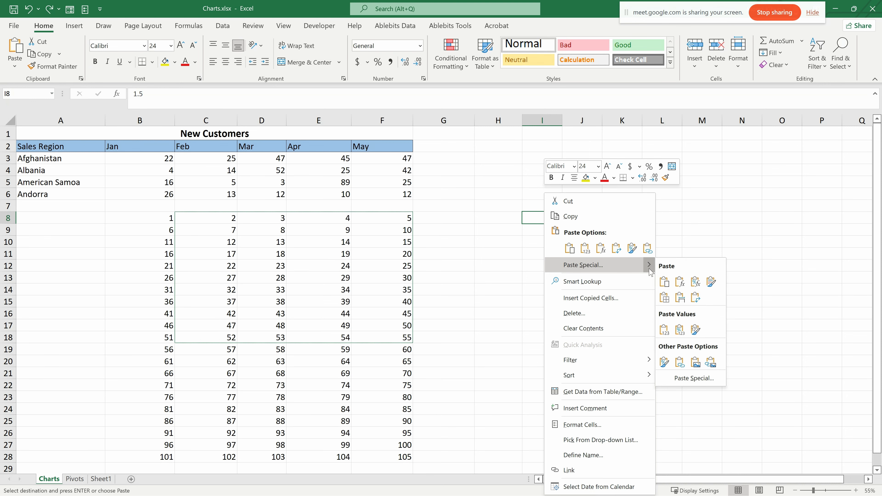
click(696, 362)
drag(629, 218, 542, 143)
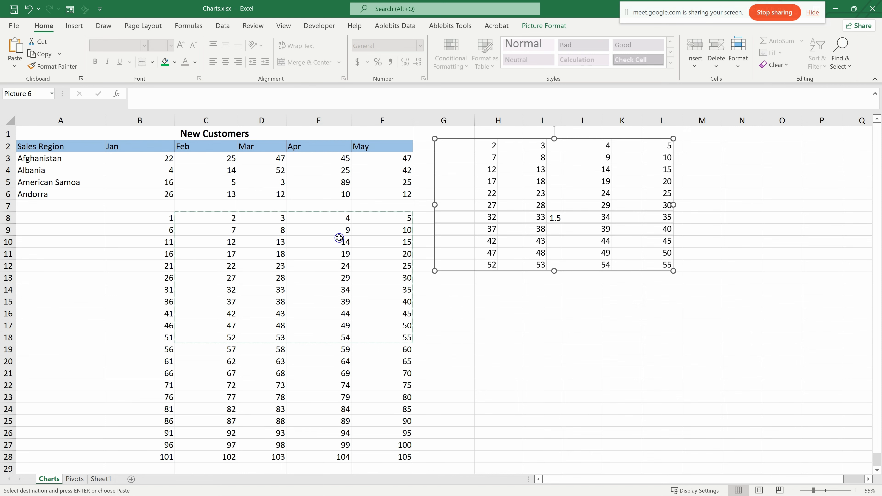
- Paste the copied range at G14 as a linked picture and move it over to start around H14
right_click(454, 289)
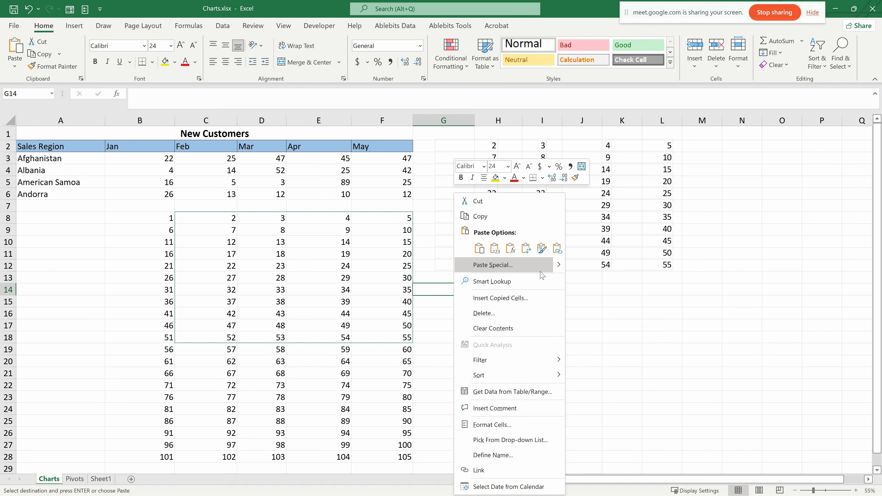
mouse_move(561, 266)
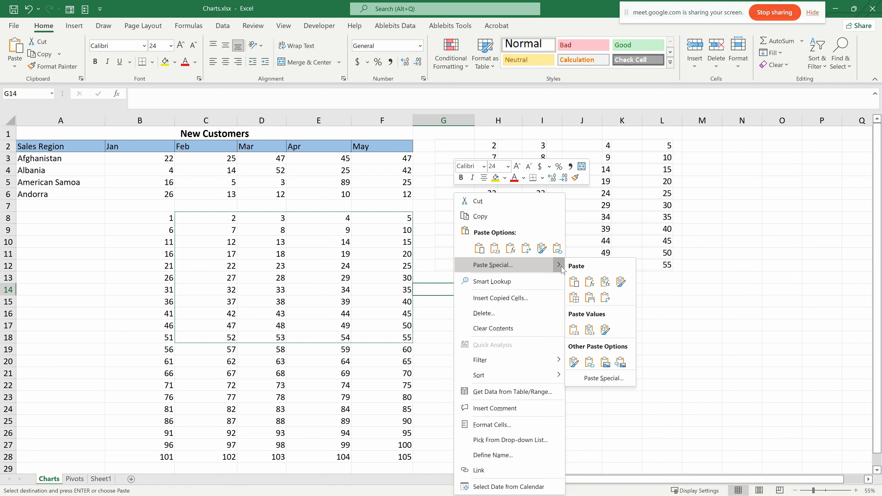
click(621, 363)
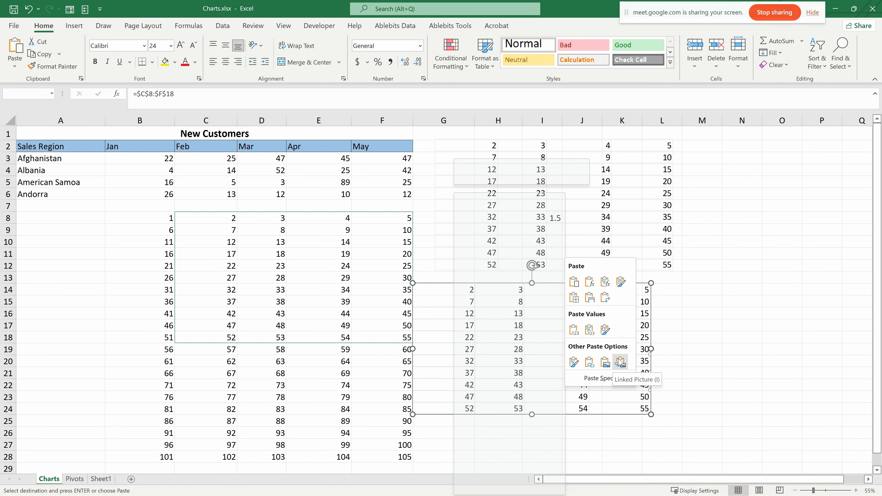
click(621, 362)
drag(493, 288, 568, 294)
- Change the linked picture's source data by pasting the copied block at C11 and entering 2 in C14
click(224, 256)
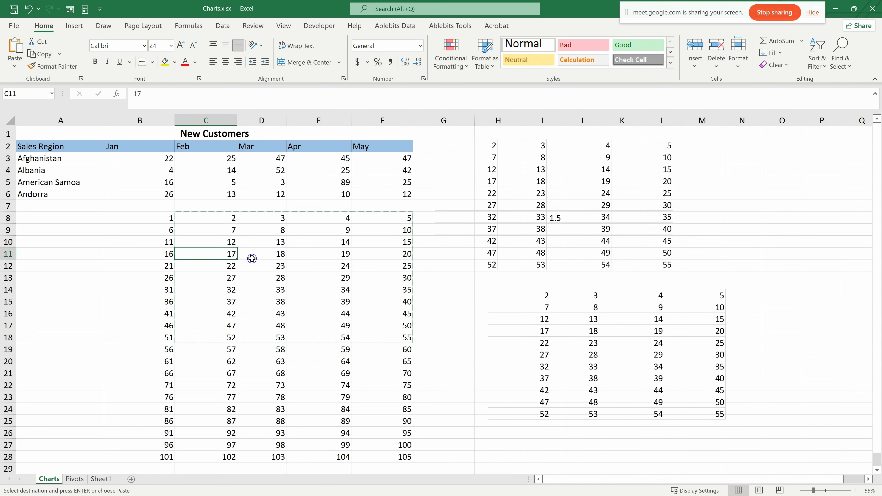
key(Return)
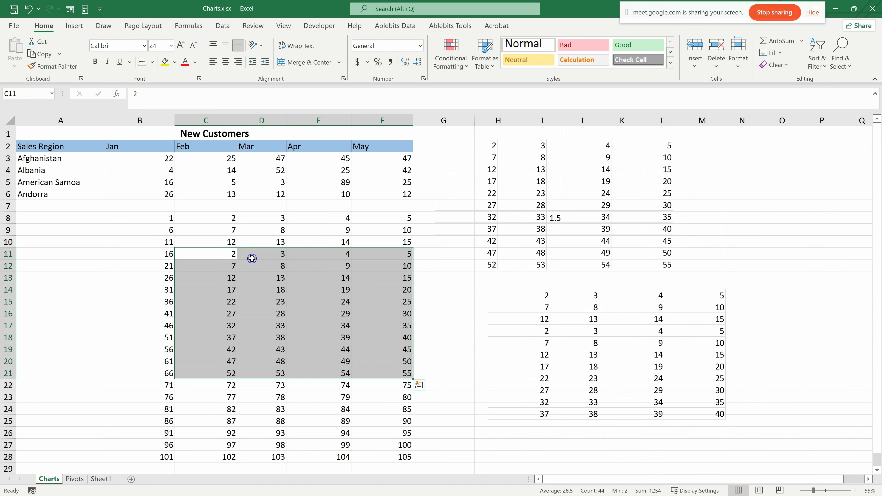
click(212, 284)
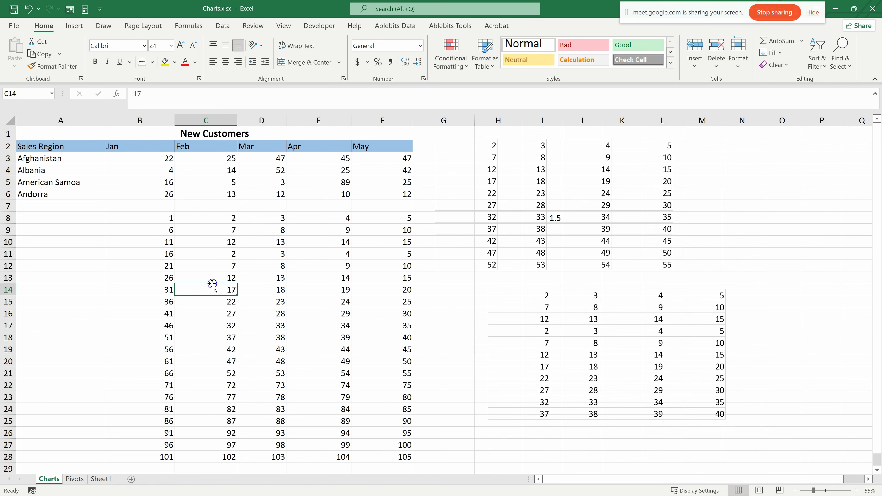
text(2)
key(Return)
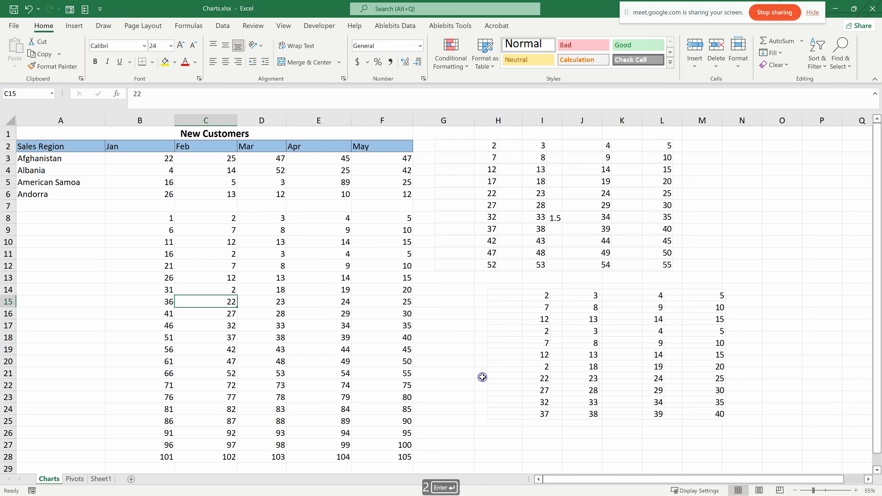
- Move the linked picture to start in column G and the static picture to columns J to P, clear of I8
drag(576, 290, 542, 291)
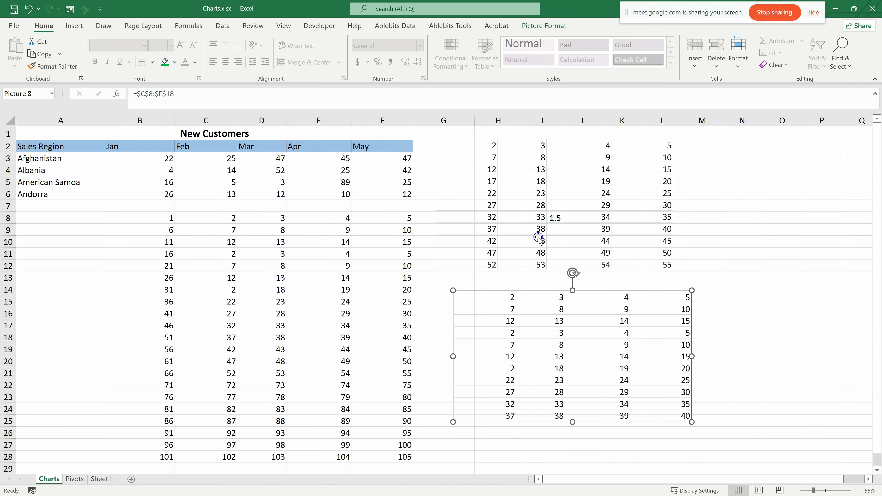
click(530, 213)
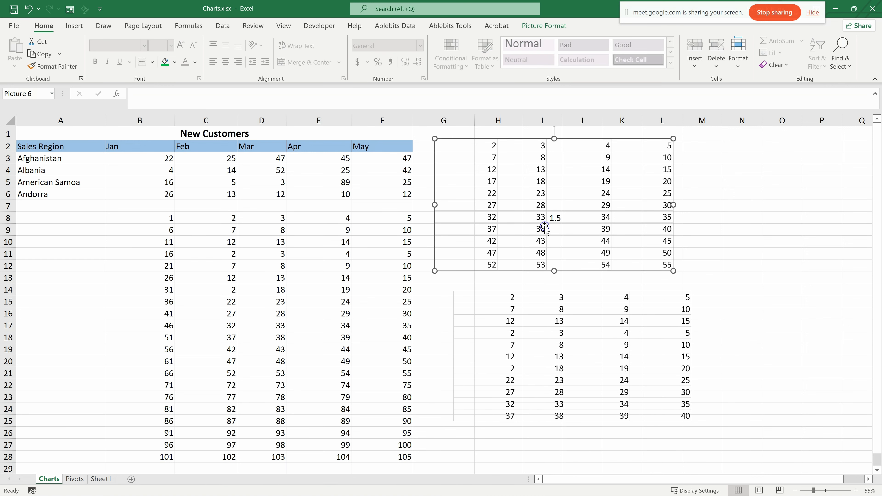
drag(507, 143, 658, 149)
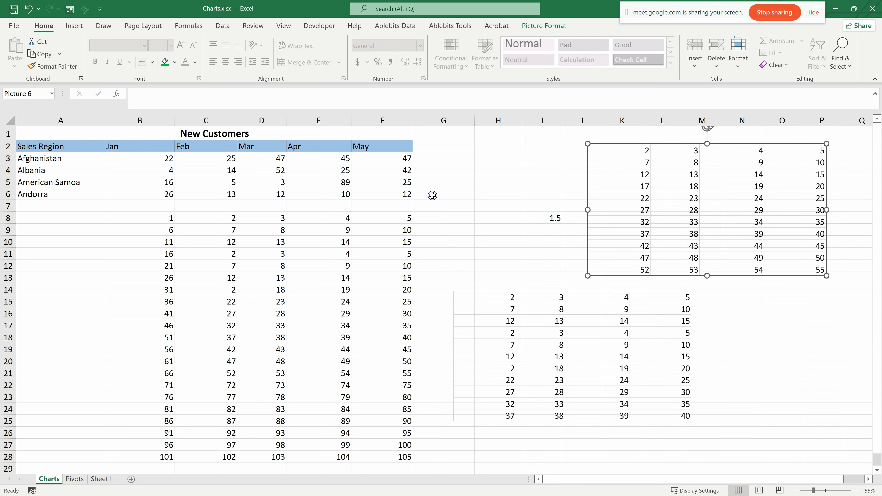
click(643, 413)
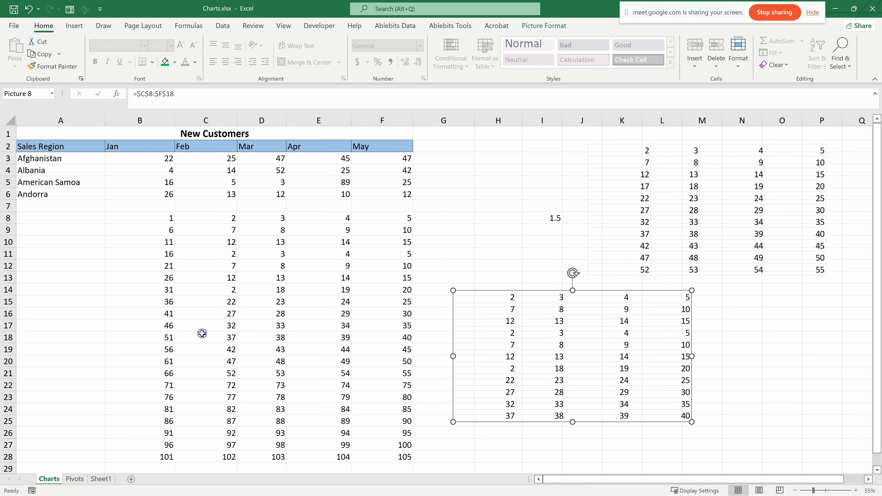
click(222, 301)
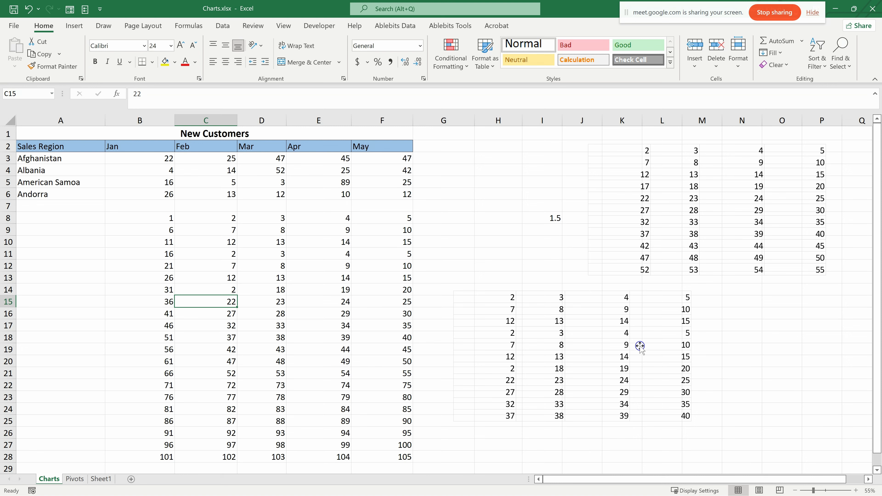
- Copy the New Customers table A2:F6 and paste it transposed at C35, comparing it with the original
drag(39, 147, 411, 188)
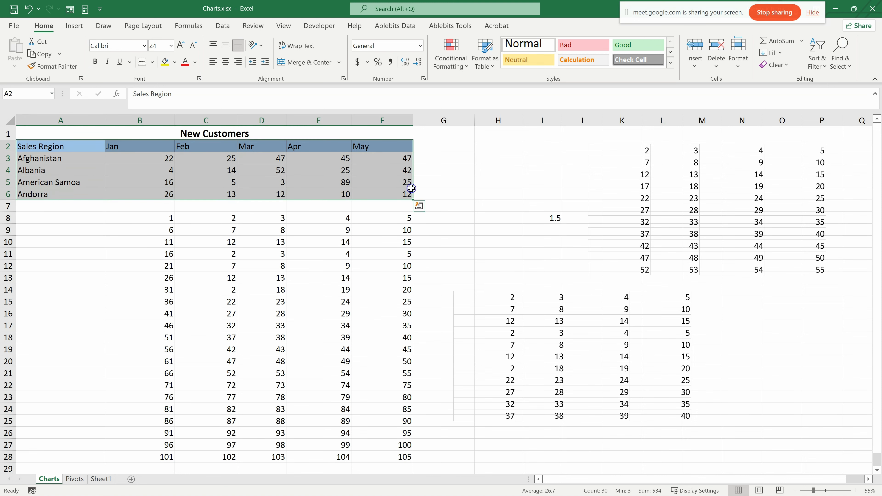
key(ctrl+c)
scroll(412, 335, down, 3)
scroll(413, 335, down, 4)
right_click(218, 289)
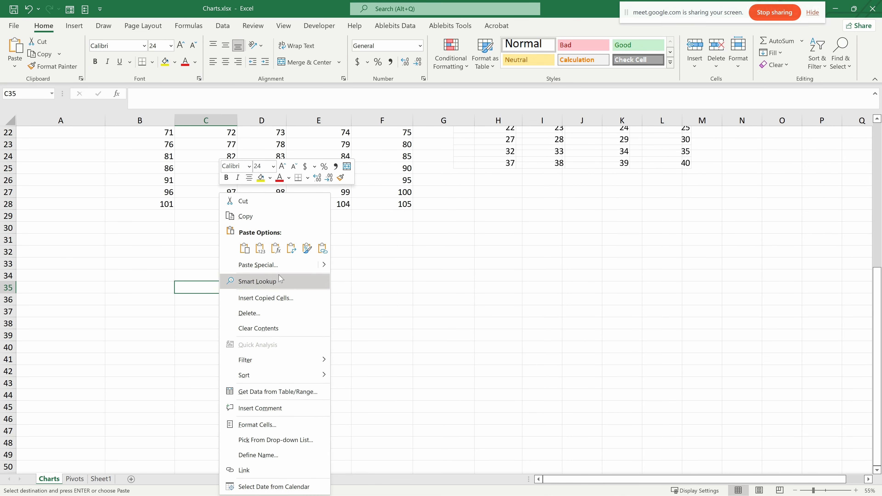
click(291, 248)
scroll(204, 279, up, 6)
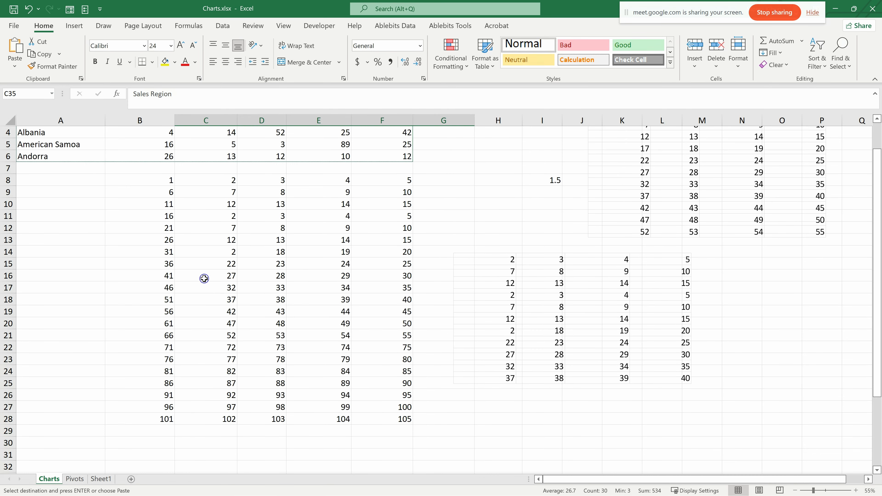
scroll(204, 279, up, 1)
scroll(227, 285, down, 7)
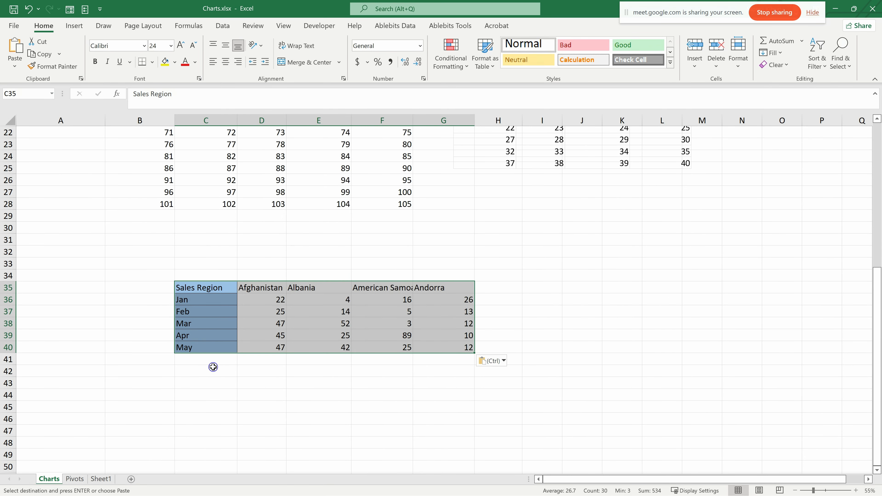